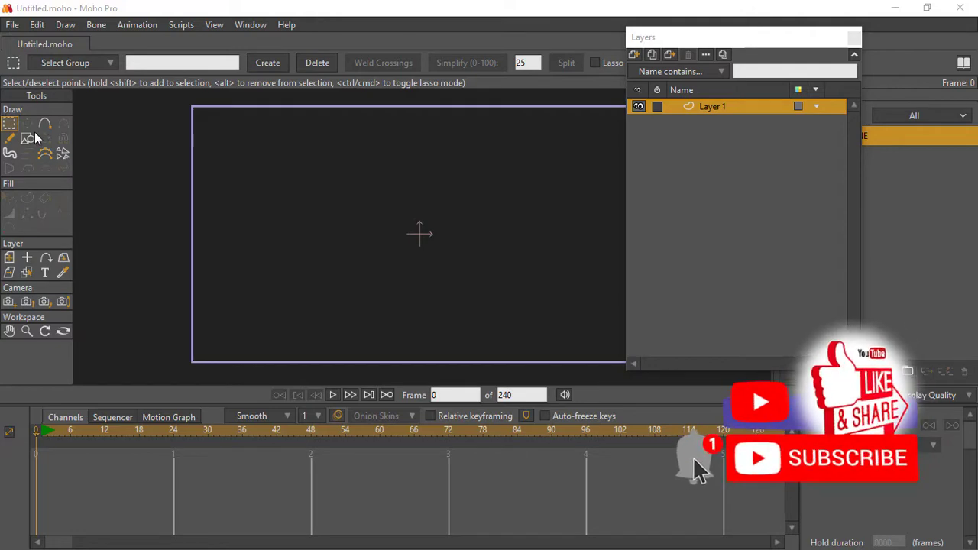
- Draw a tall, roughly oval outline of curve points on Layer 1 with the Add Point tool
click(45, 124)
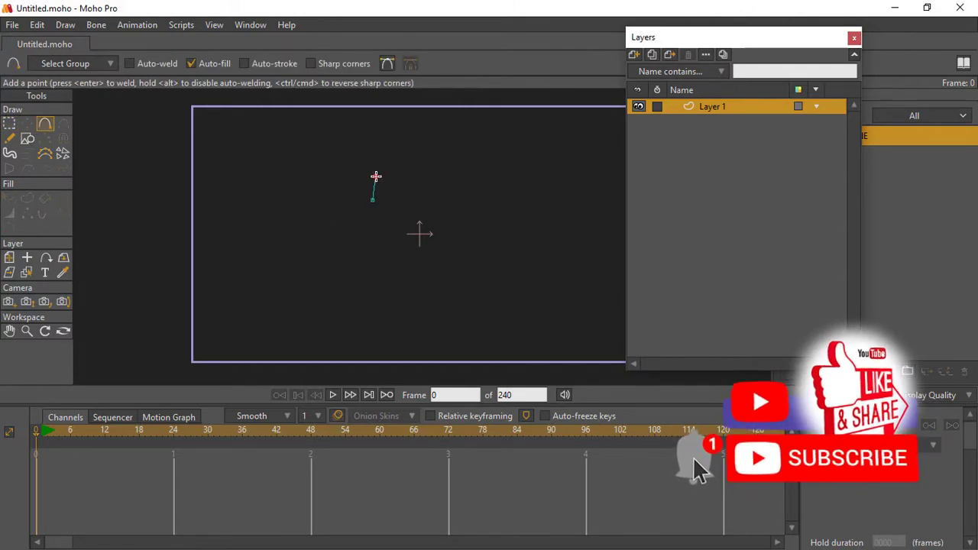
drag(377, 177, 375, 177)
drag(375, 176, 394, 173)
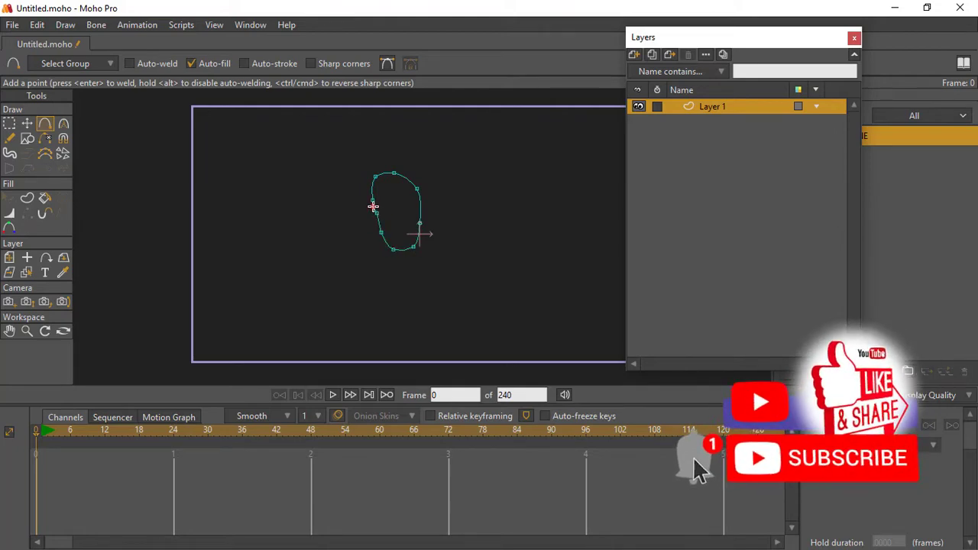
- Enable auto-stroke and auto-weld, and weld the outline's open ends together to form a closed, filled shape
click(27, 123)
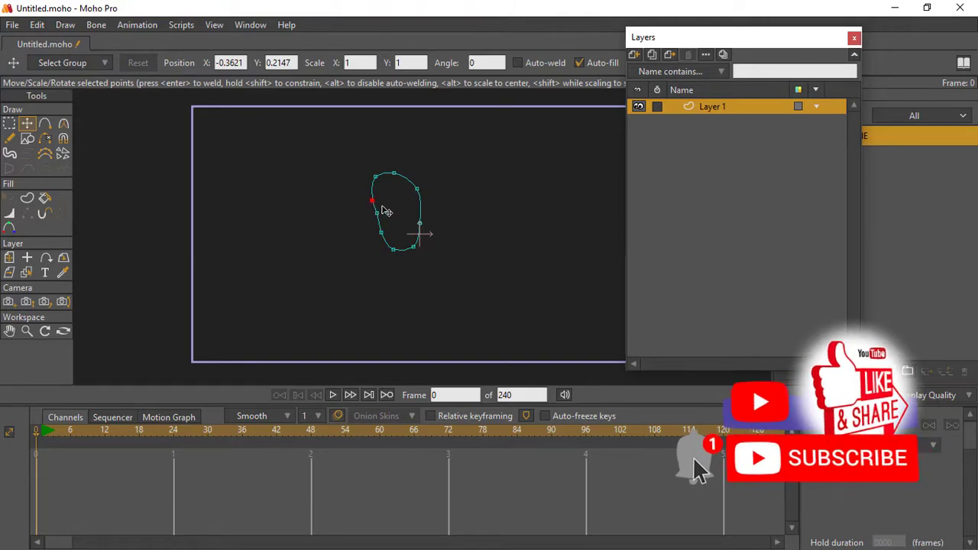
drag(681, 39, 697, 111)
click(632, 62)
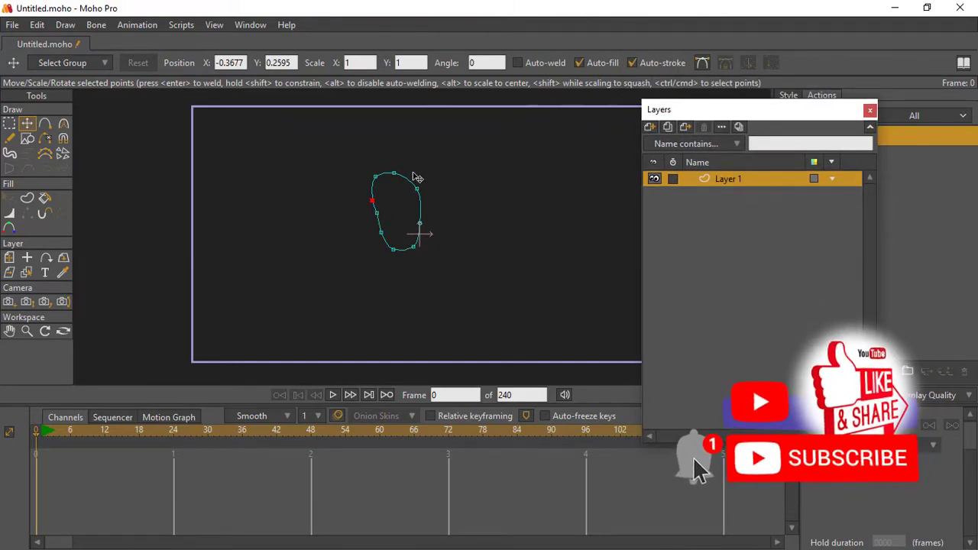
double_click(375, 210)
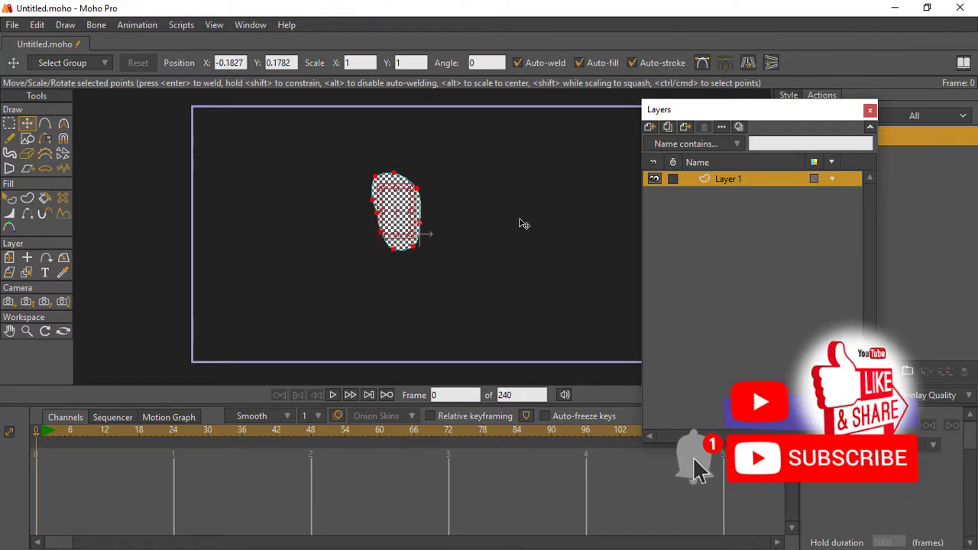
- Reshape the closed shape by moving its points into a larger curved form with a notch in its lower-left side
drag(733, 116, 585, 122)
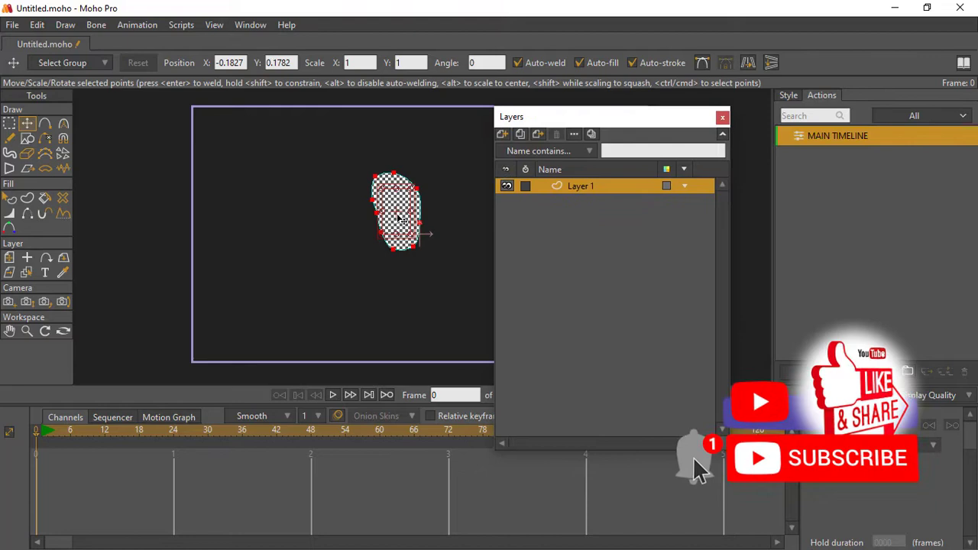
click(389, 251)
drag(390, 252, 373, 190)
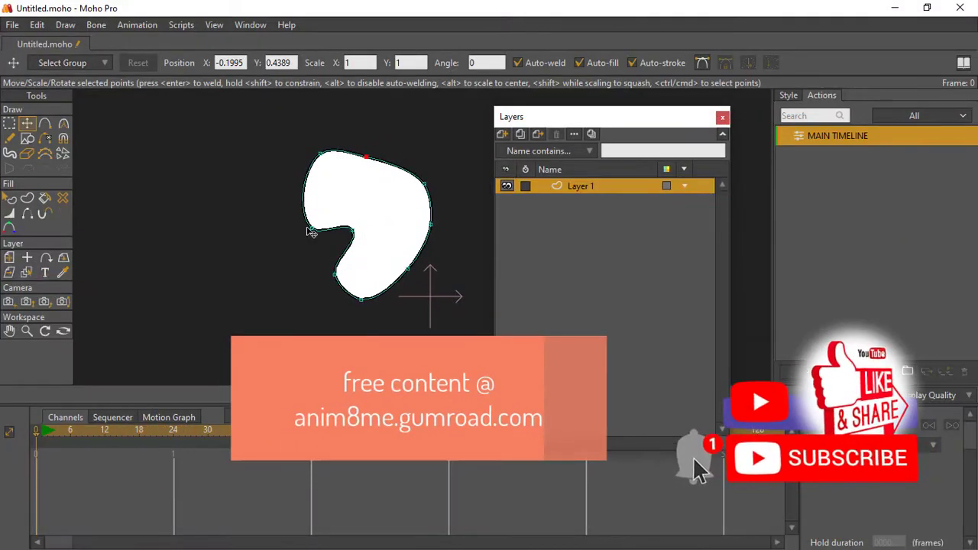
- Select the white shape and change its fill colour to light green from the default swatches
click(11, 197)
click(314, 212)
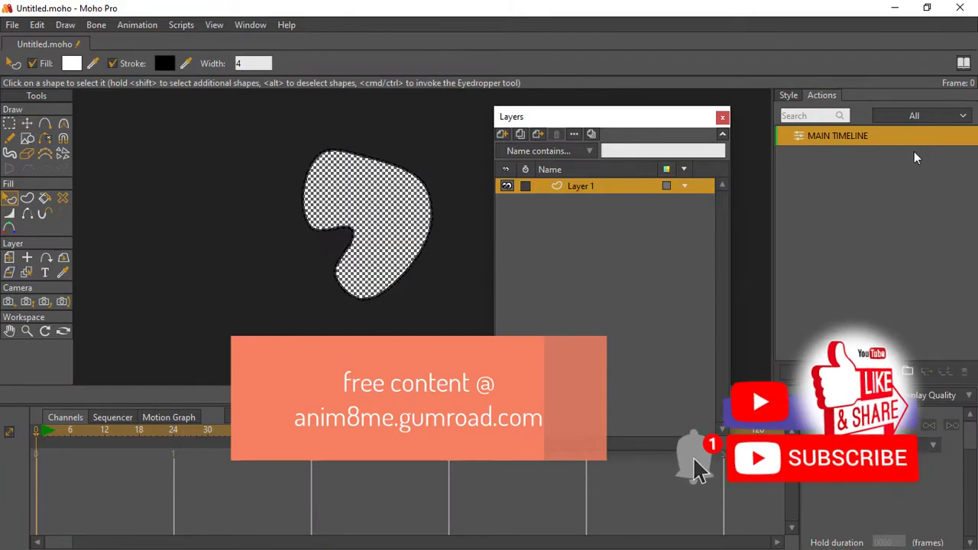
click(793, 95)
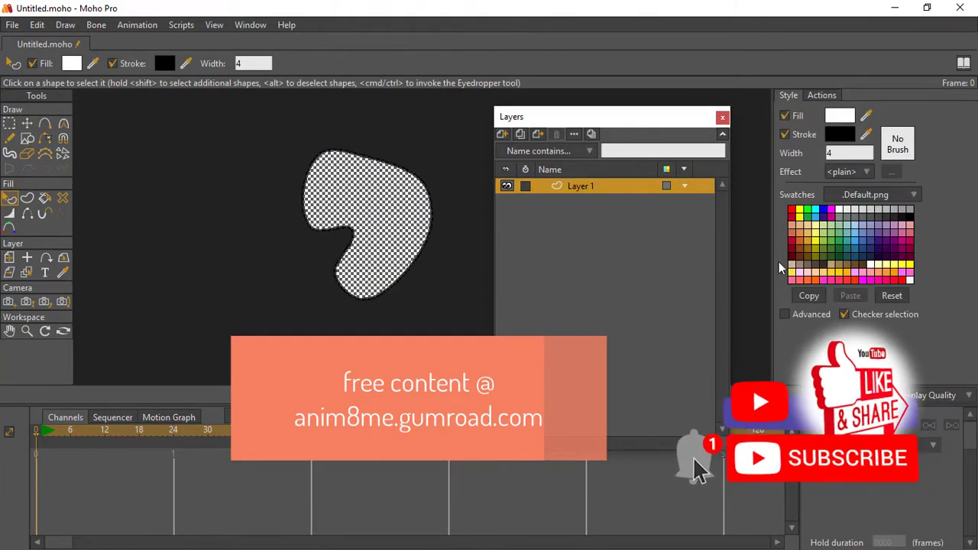
click(836, 237)
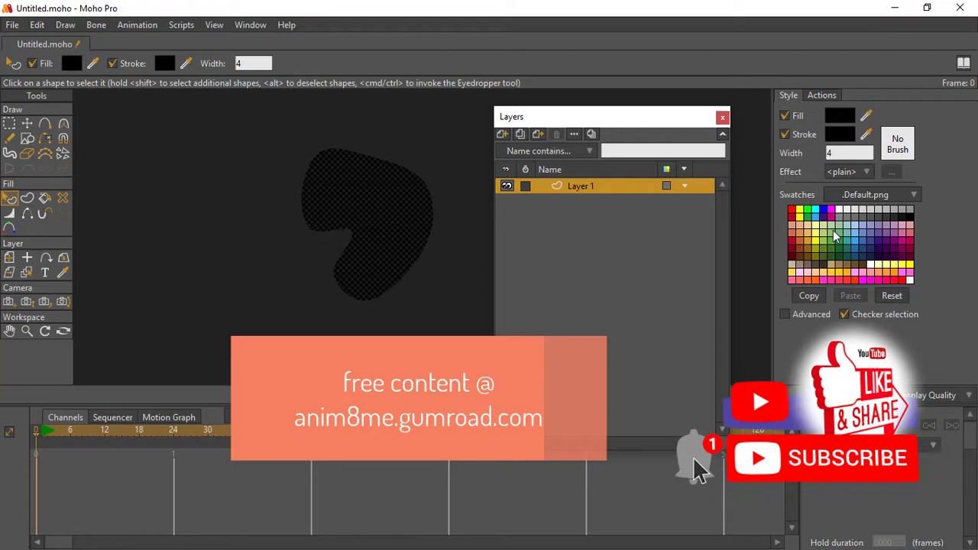
click(835, 238)
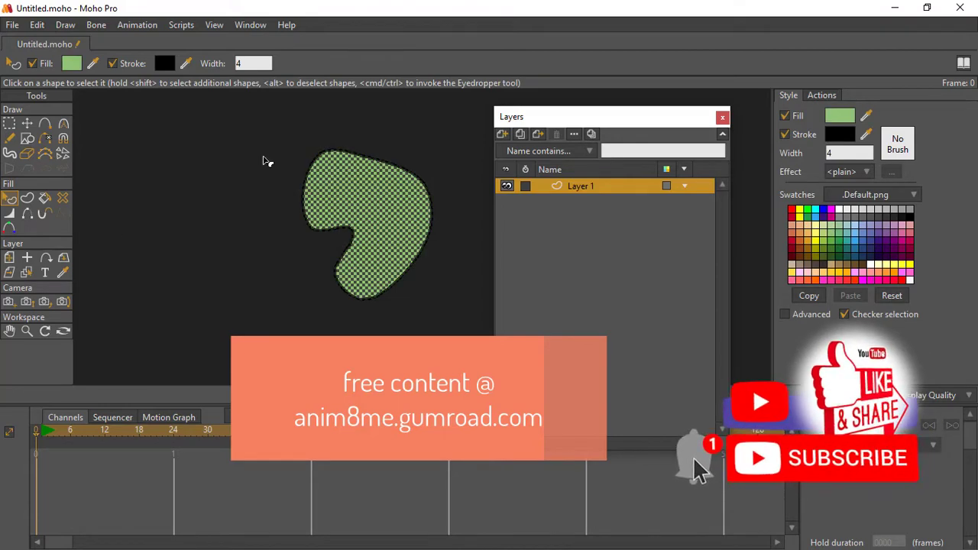
- Apply a Soft Edge effect with a blur radius of 4 to the green shape
click(856, 174)
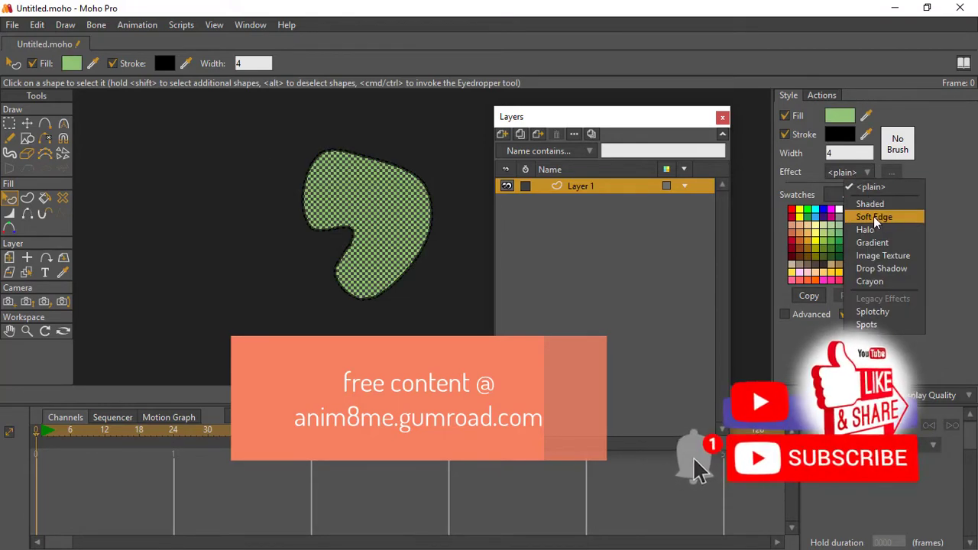
click(874, 216)
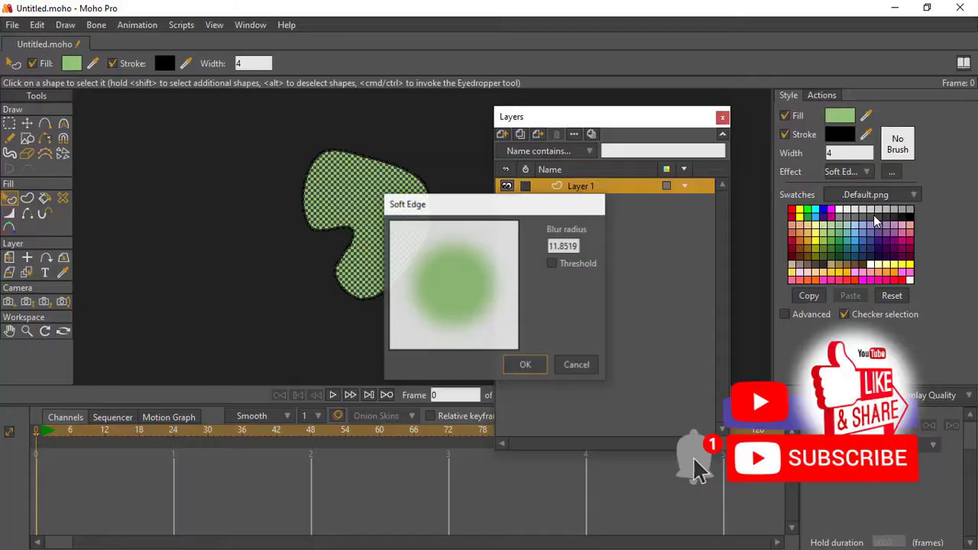
click(573, 247)
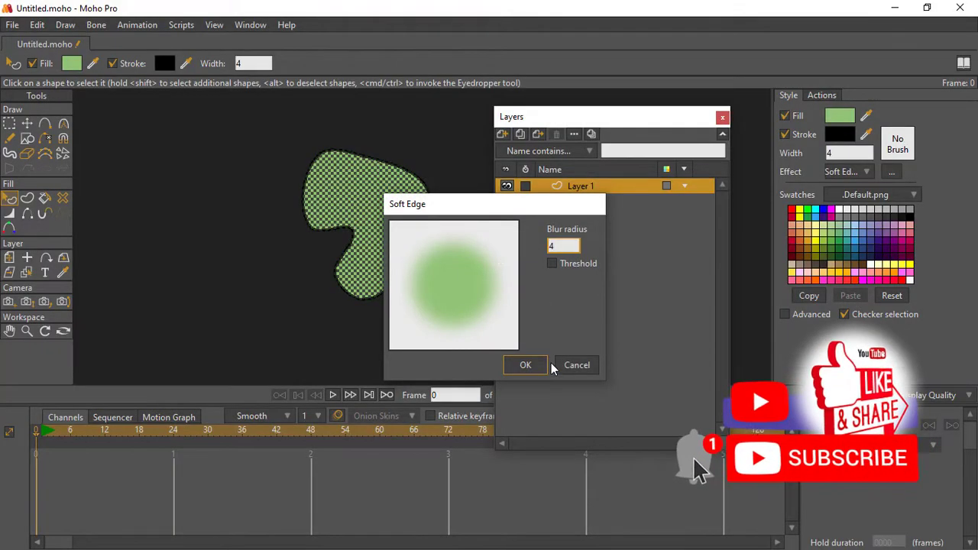
click(525, 365)
- Set the shape's stroke colour to dark olive green 5B7614
click(837, 135)
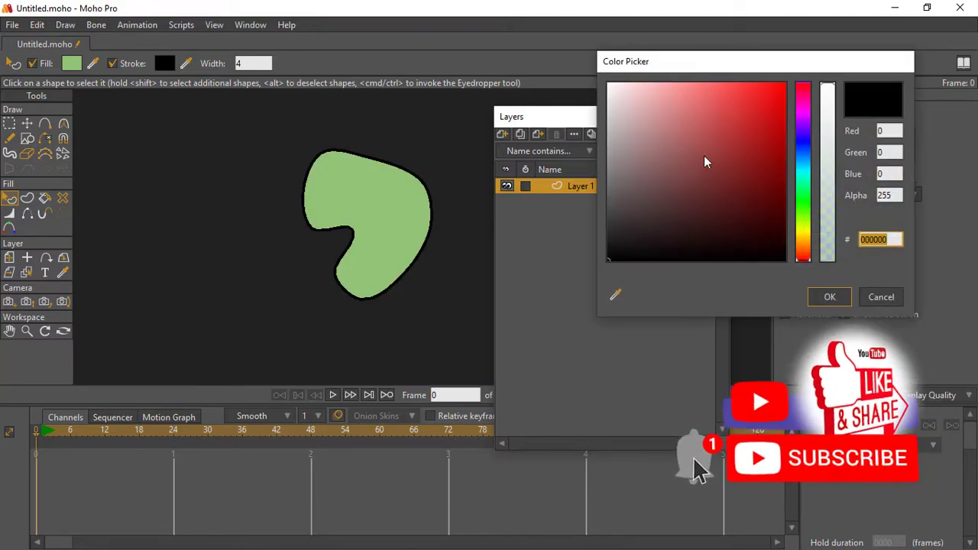
drag(757, 136, 751, 169)
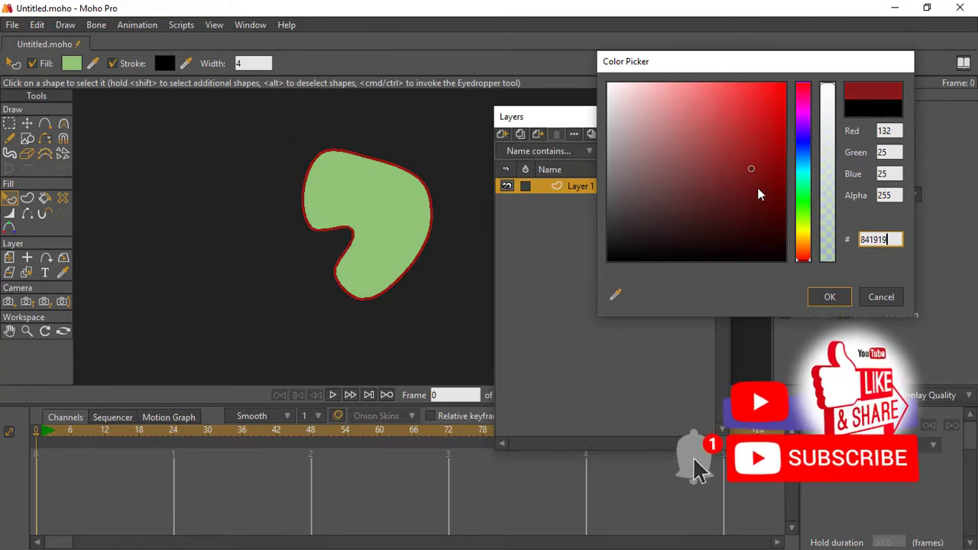
drag(802, 218, 805, 223)
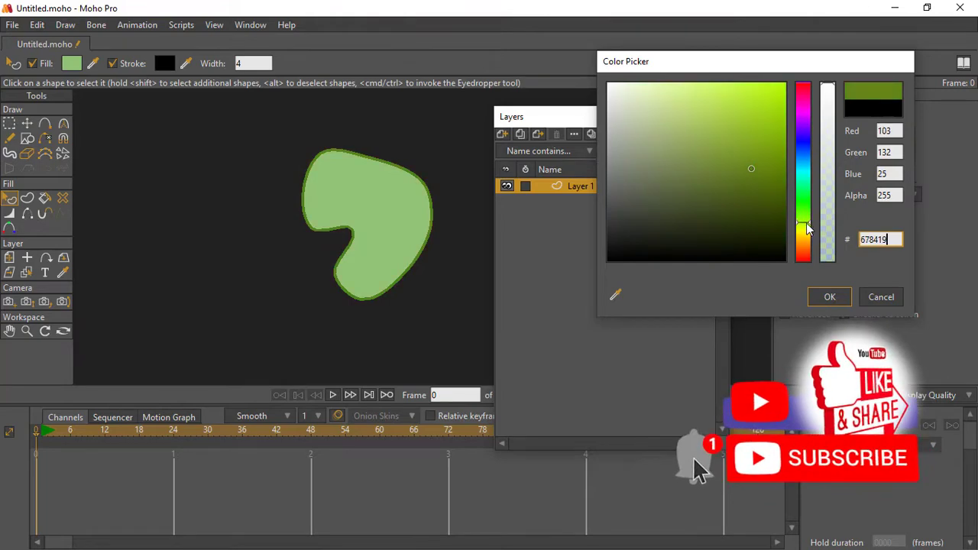
click(756, 179)
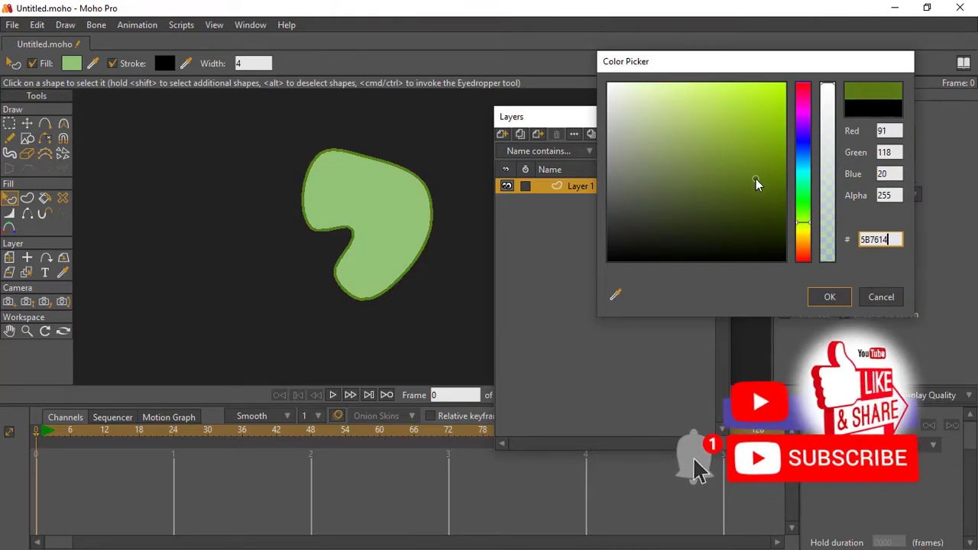
click(819, 295)
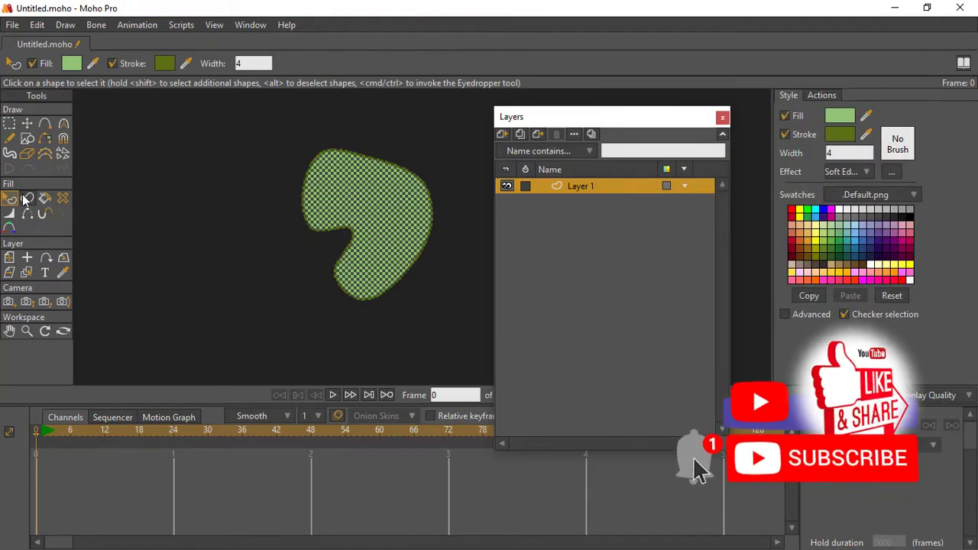
- Draw a curved line from the shape's upper-right point down into its interior and create a stroked shape from it
click(45, 124)
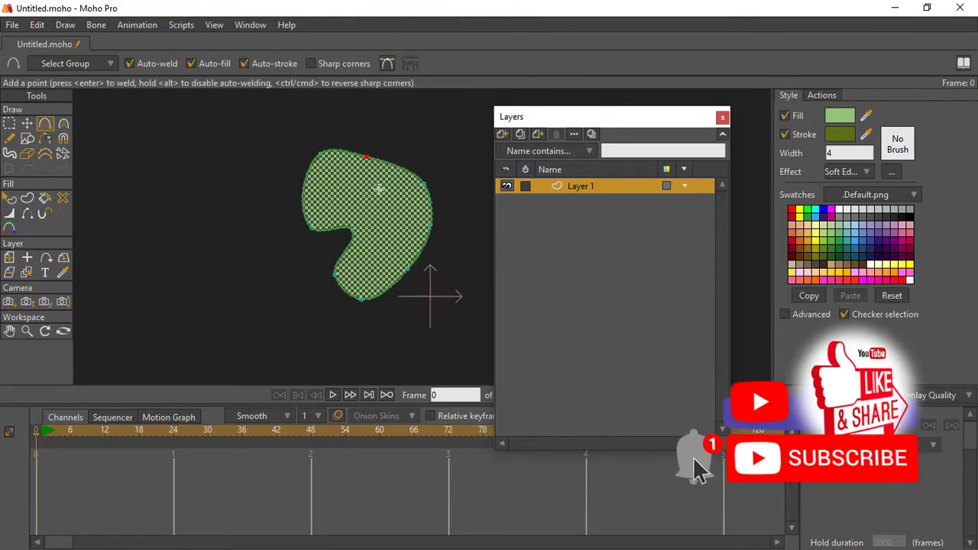
mouse_move(425, 184)
mouse_down()
mouse_move(385, 211)
mouse_move(373, 240)
mouse_up()
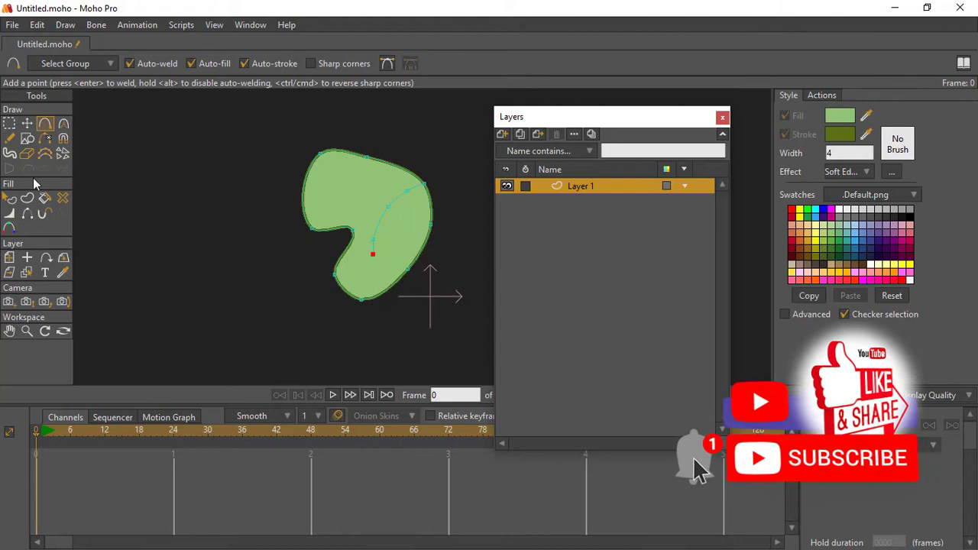
key(g)
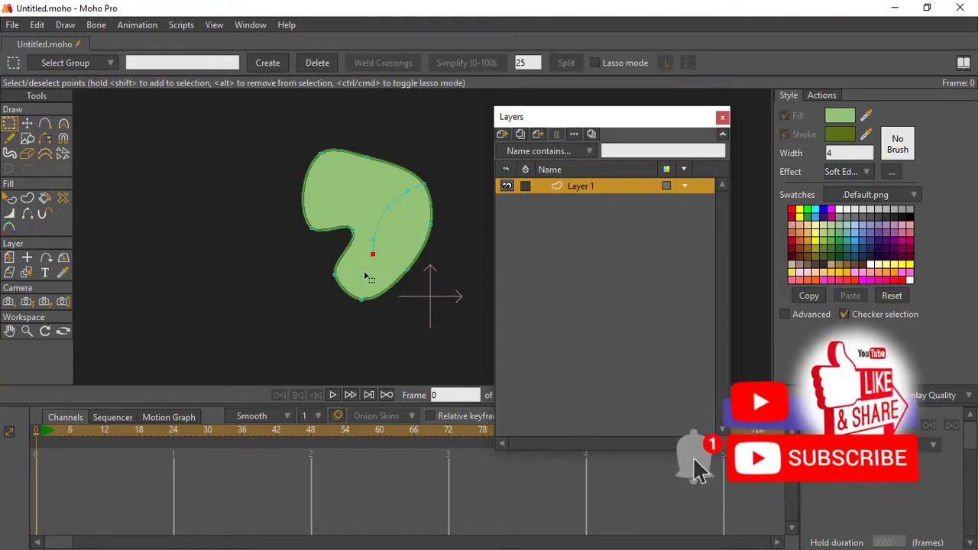
double_click(375, 225)
click(27, 216)
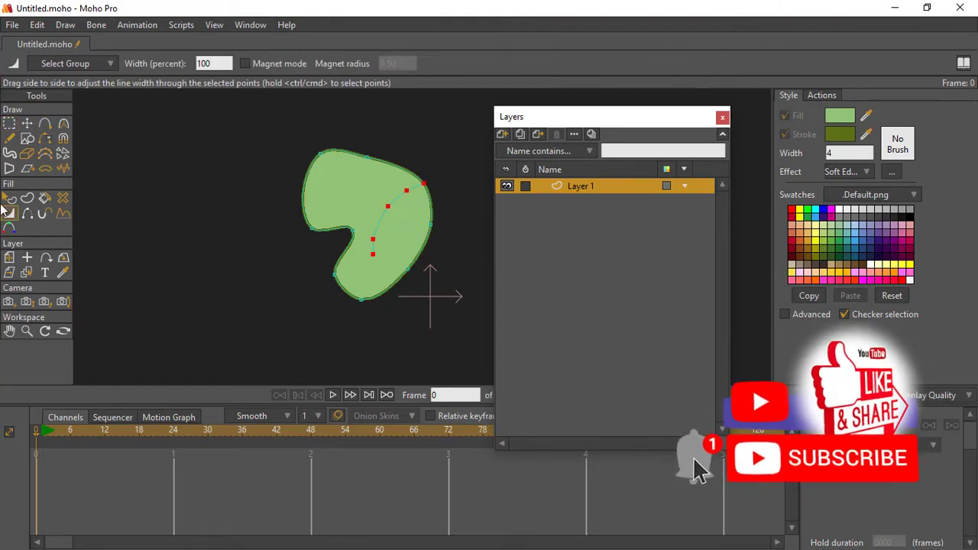
key(u)
click(177, 66)
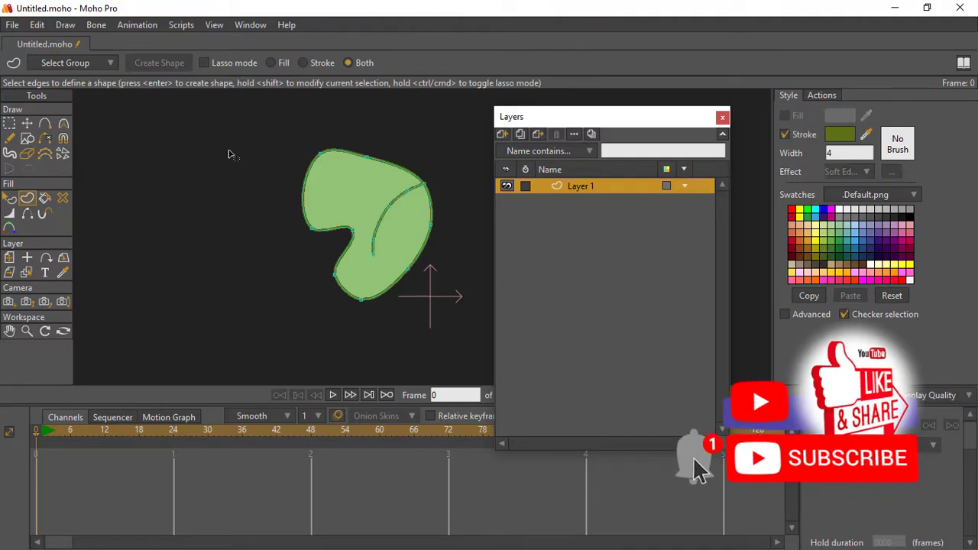
- Set the inner curve's line width to 244 percent and taper its lower end point to 10 percent
click(380, 226)
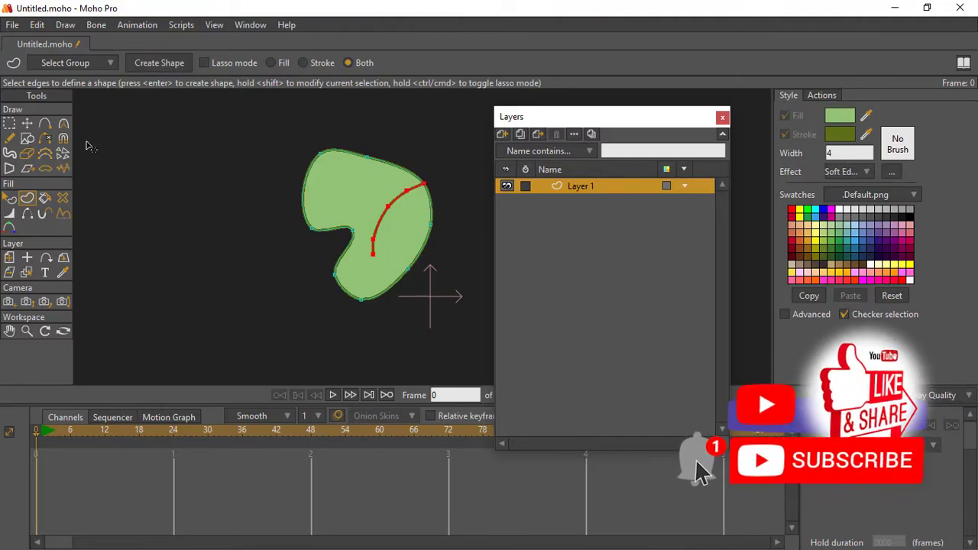
click(9, 214)
drag(379, 221, 428, 248)
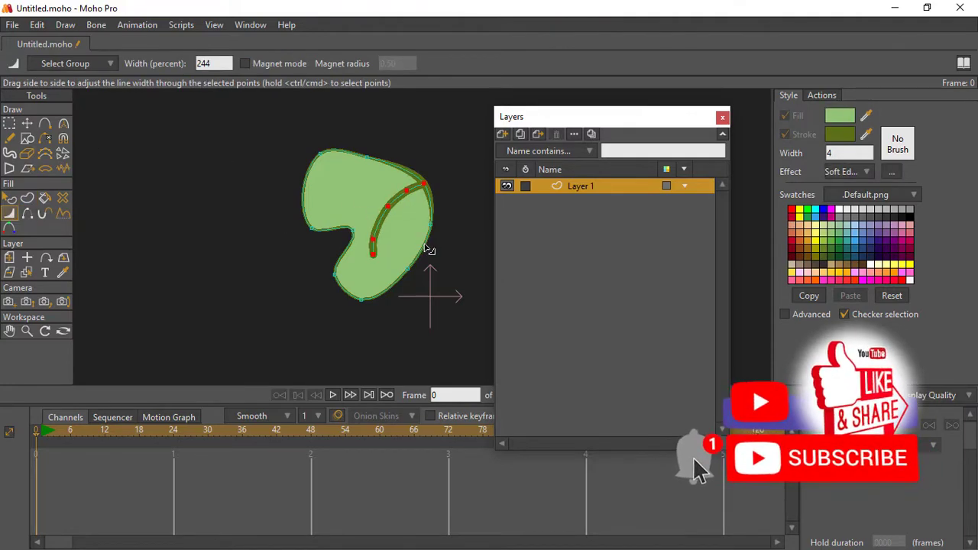
click(9, 125)
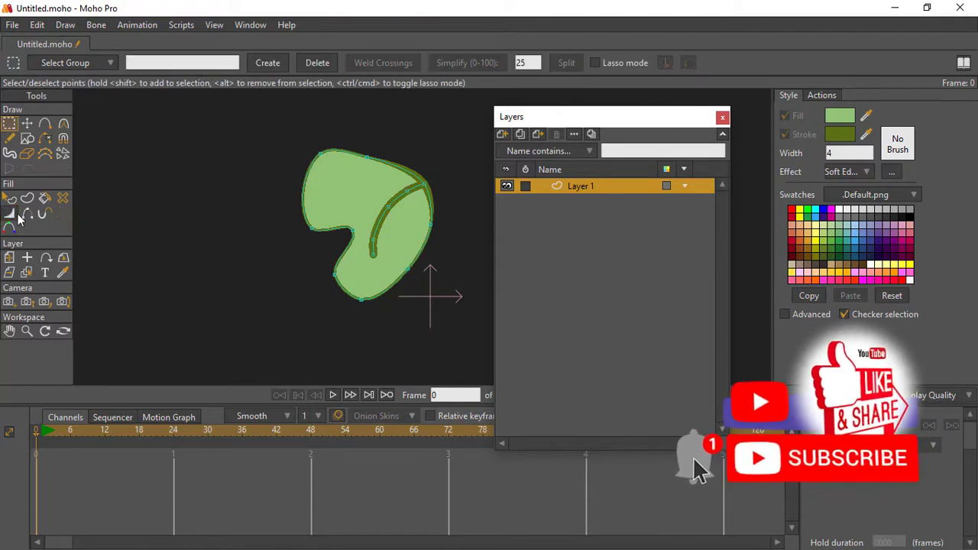
click(10, 215)
drag(374, 249, 340, 266)
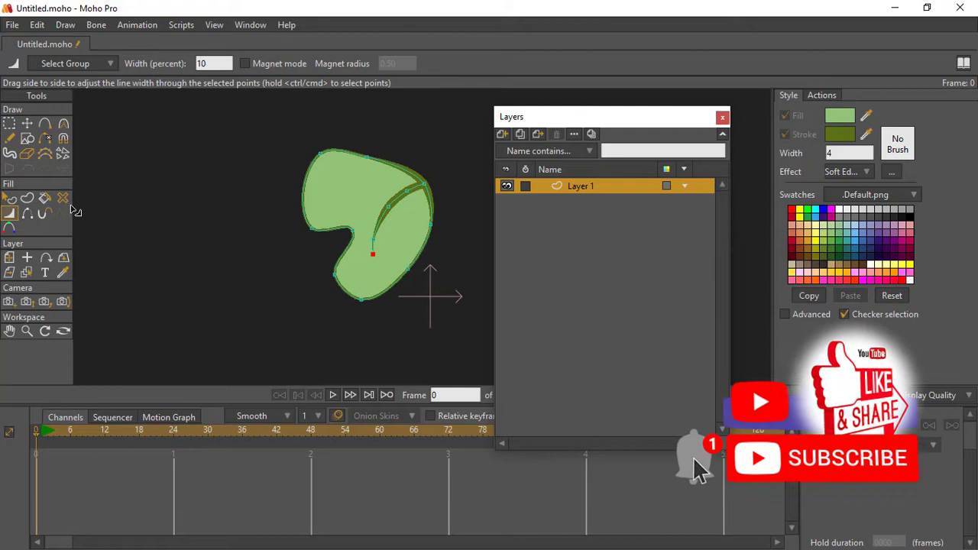
- Hide all the stroke edges around the shape's outer outline, keeping only the inner curve's stroke
click(28, 217)
click(387, 166)
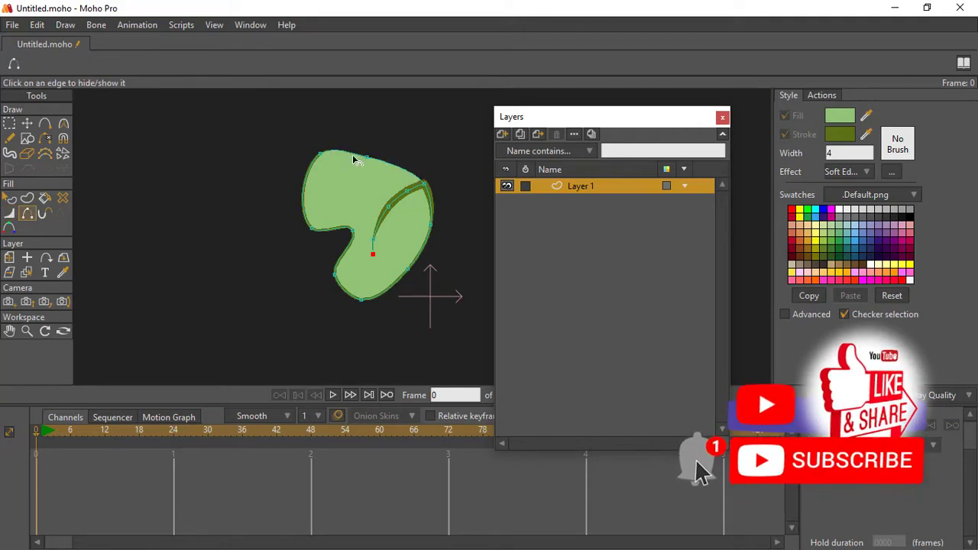
click(306, 194)
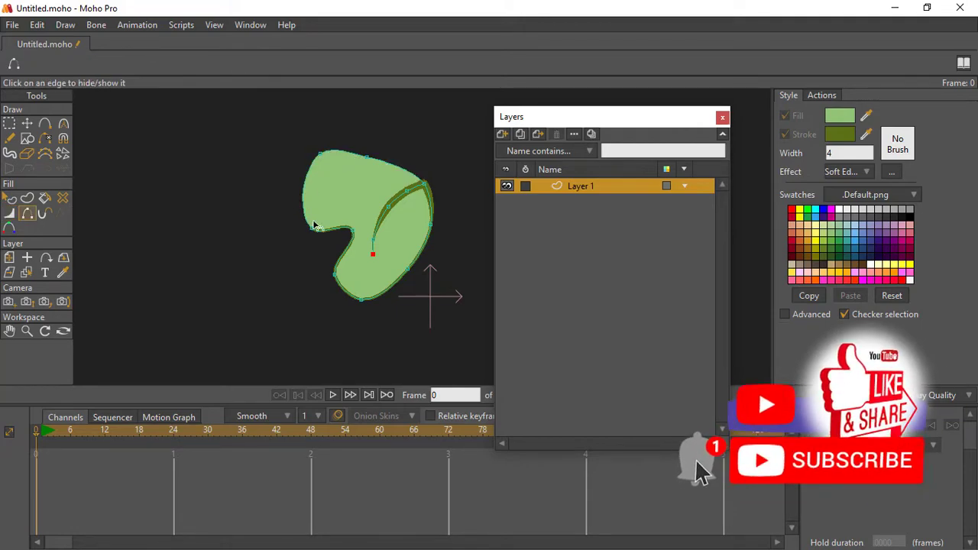
click(375, 298)
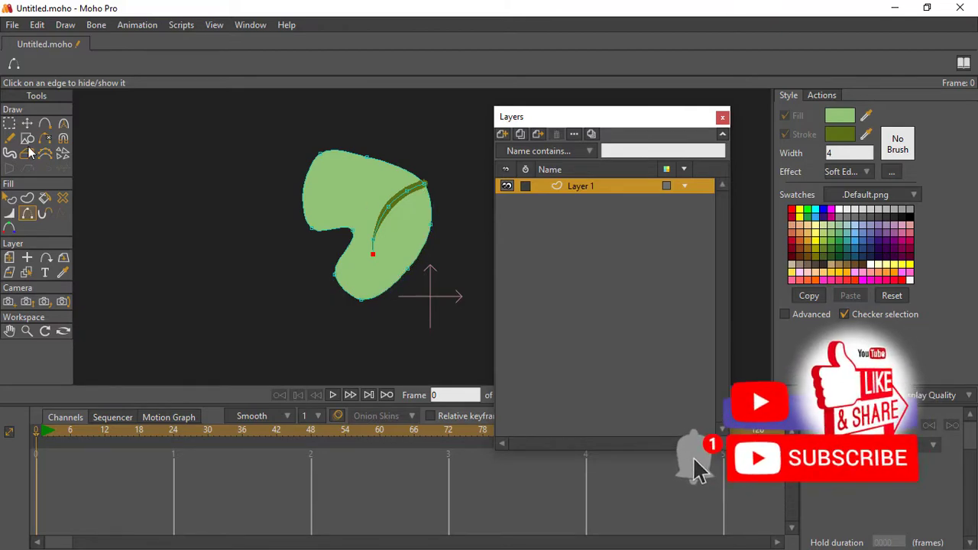
- Move the outline points at the shape's top, bottom and notch to give it a rounder form
click(11, 124)
click(27, 123)
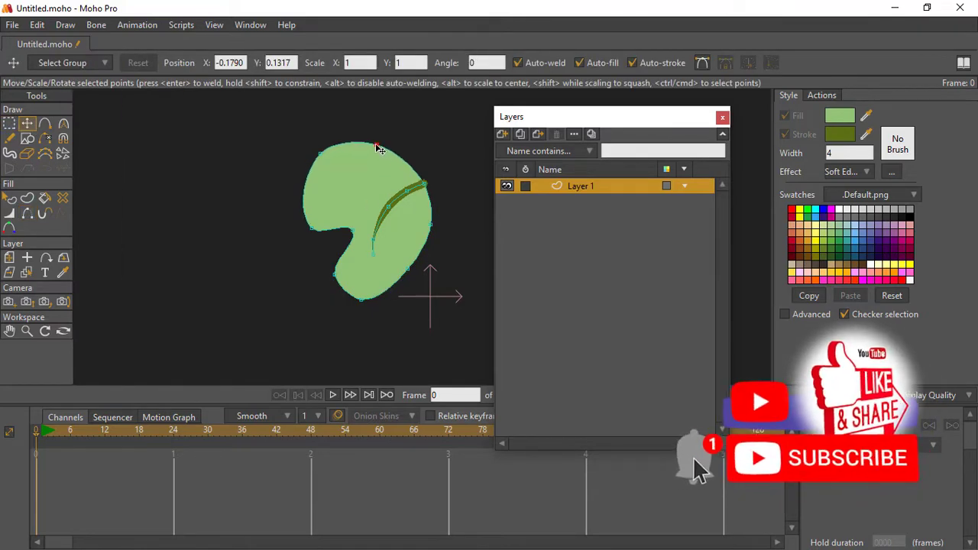
drag(330, 151, 332, 163)
click(372, 292)
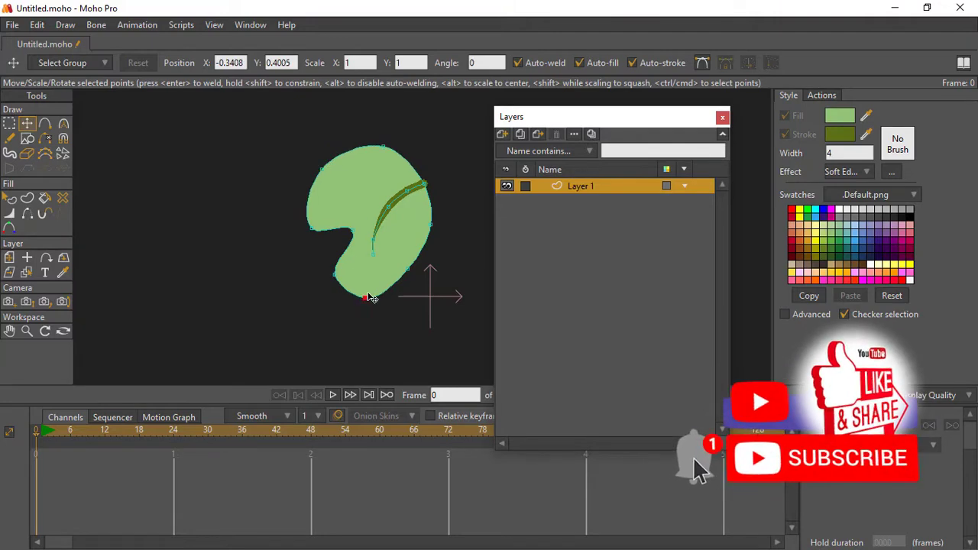
click(348, 231)
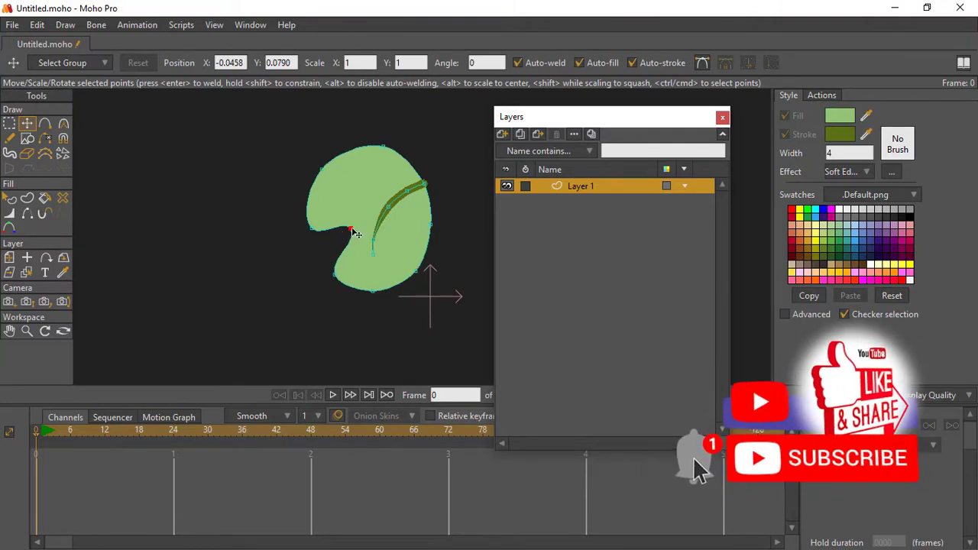
- Select all points of the green shape and duplicate Layer 1 three times
key(ctrl+a)
scroll(375, 206, down, 2)
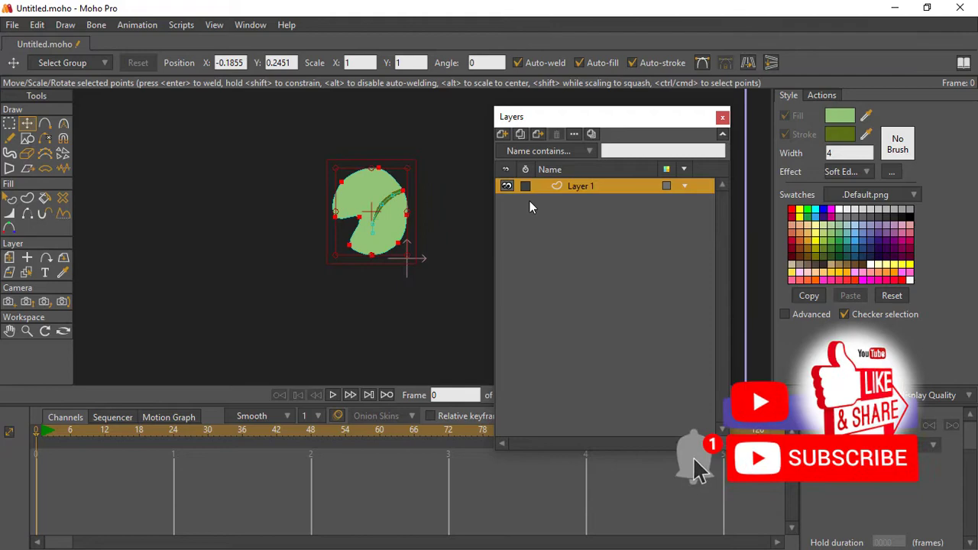
click(521, 134)
click(523, 137)
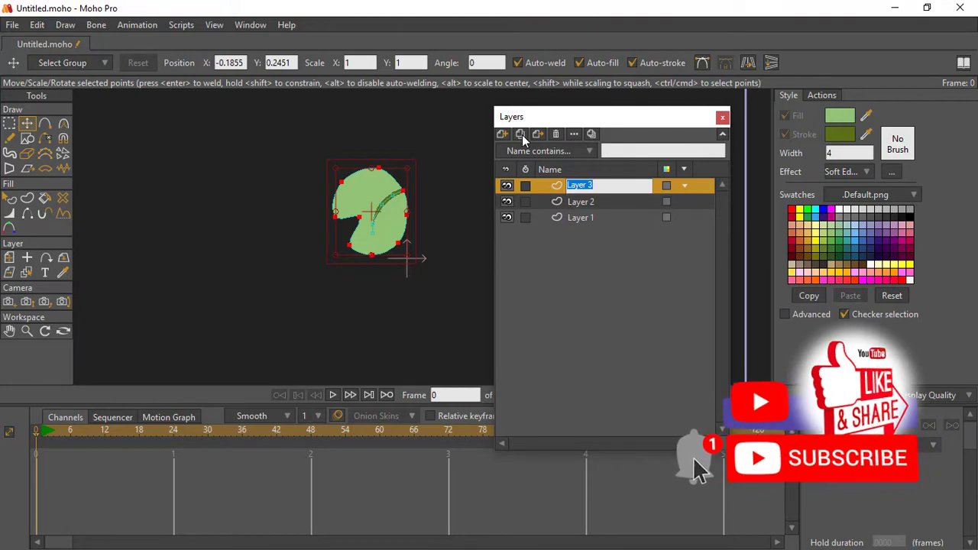
click(523, 137)
click(556, 186)
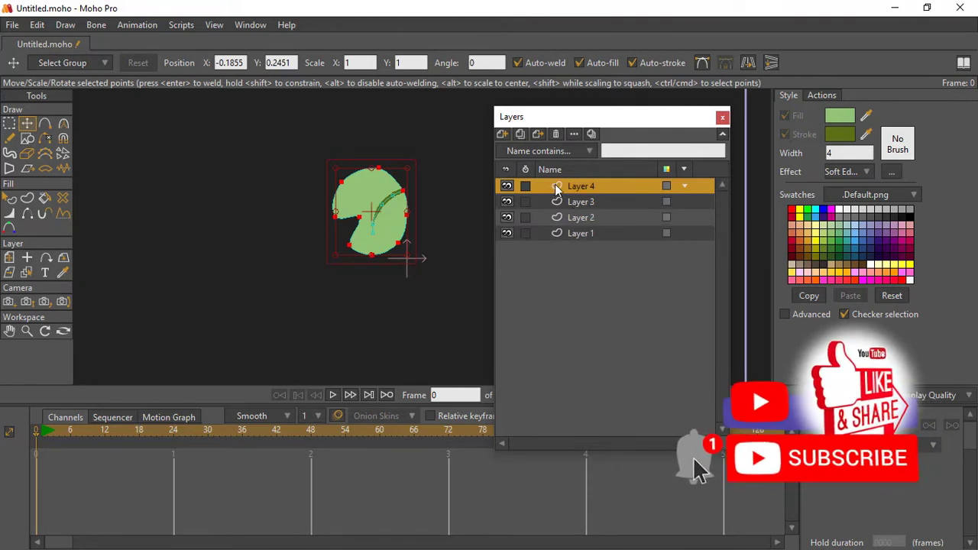
drag(408, 169, 334, 241)
key(ctrl+z)
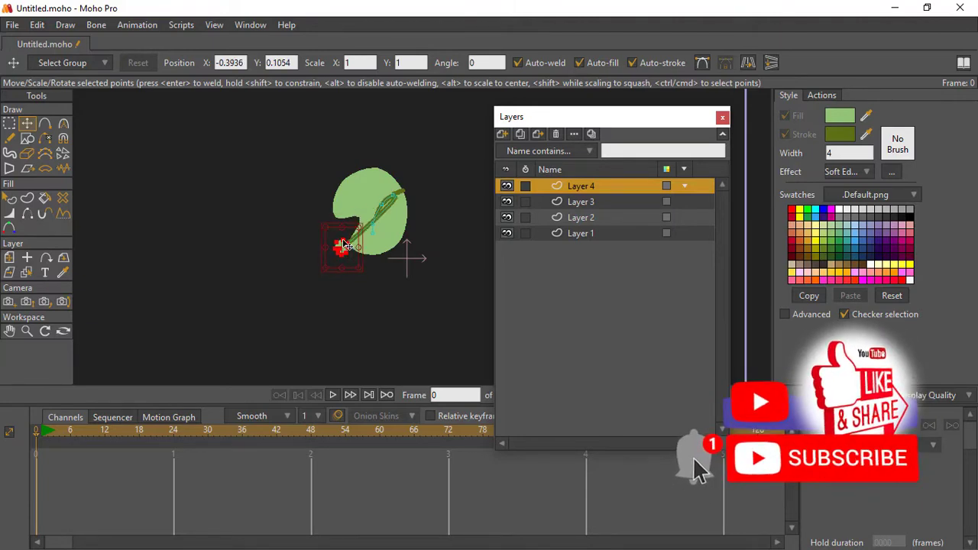
key(ctrl+z)
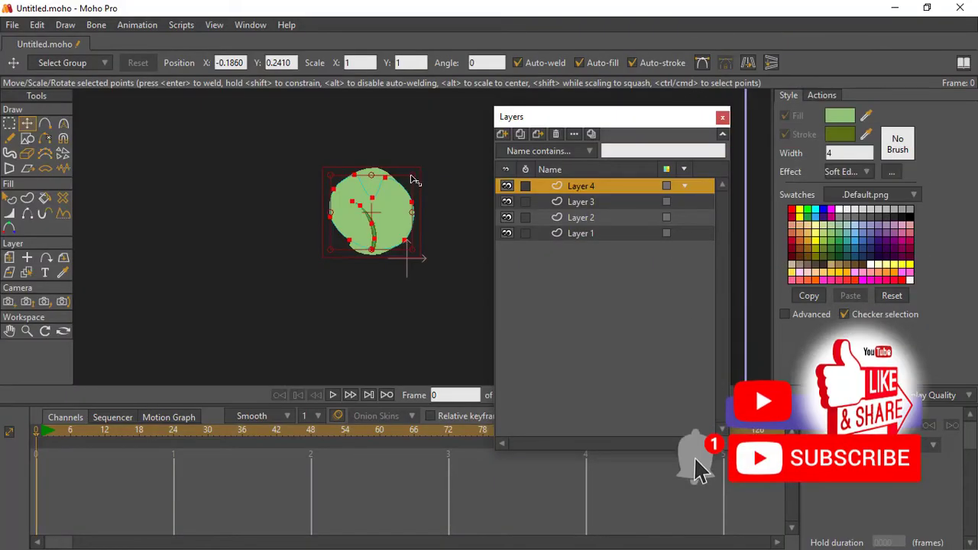
- Shrink the shapes on Layer 4 and Layer 3, placing them at the large shape's lower-left and lower-right edges respectively
drag(414, 180, 350, 247)
click(551, 203)
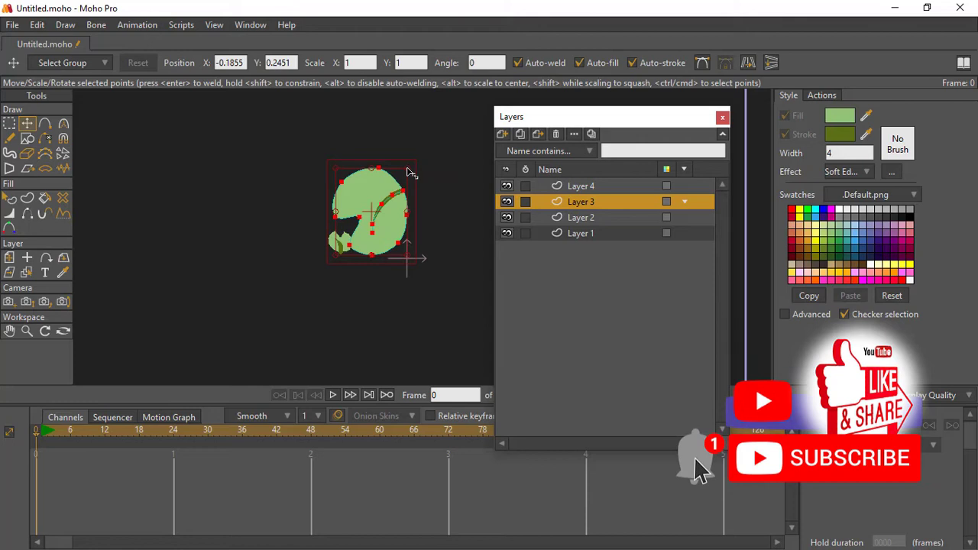
drag(408, 169, 383, 228)
- Shrink the shape on Layer 2 to a medium size and place it beside the large shape's left edge
click(594, 230)
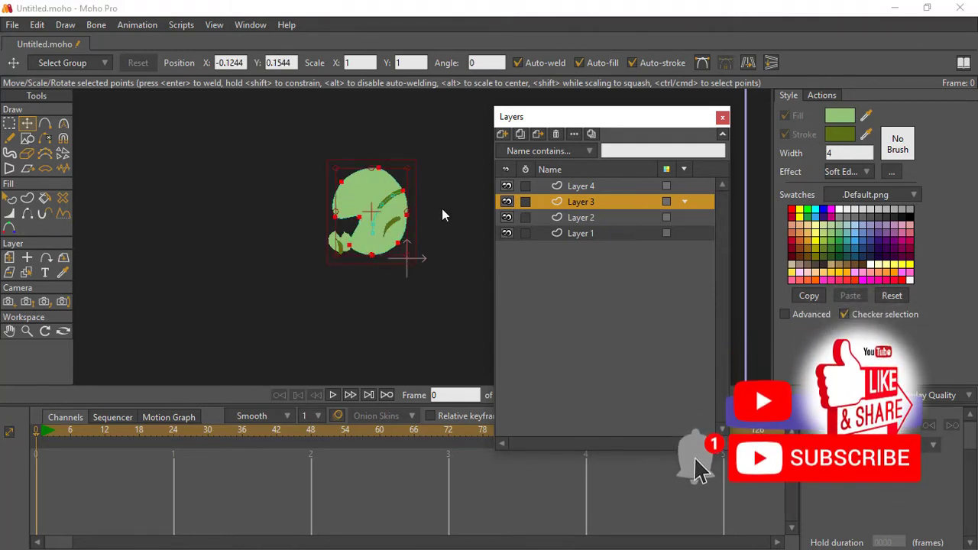
key(Down)
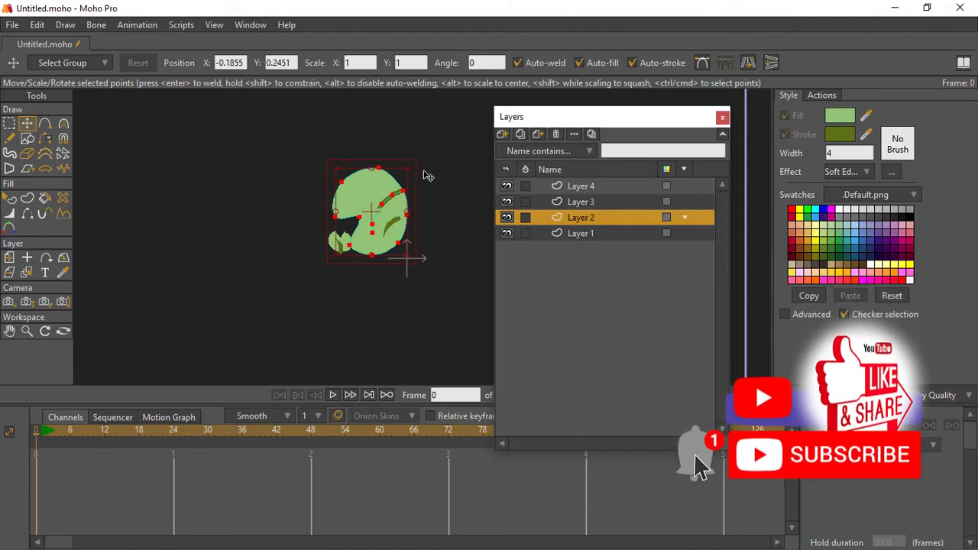
click(407, 172)
drag(407, 169, 405, 195)
- Move the large shape on Layer 1 slightly up and left so it overlaps the smaller shapes
click(575, 239)
click(575, 236)
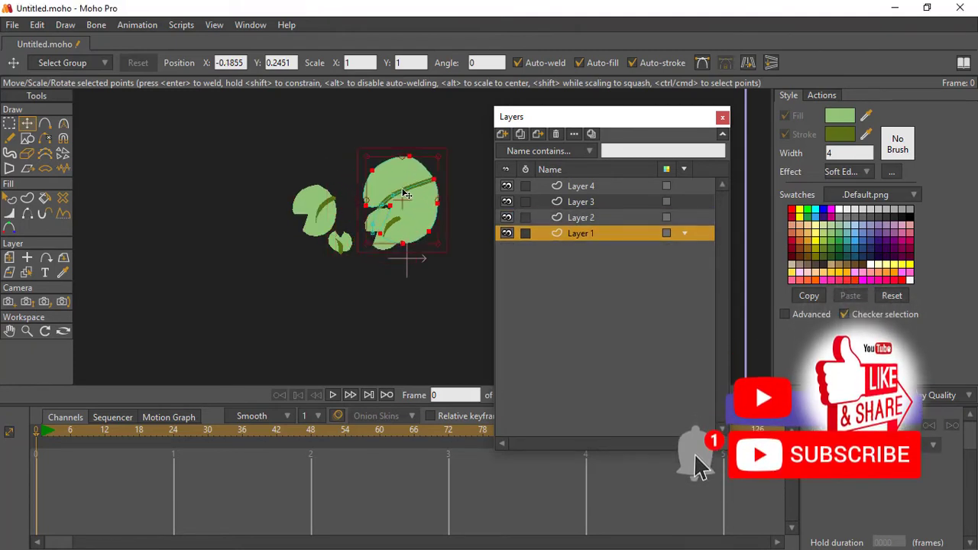
key(ctrl+z)
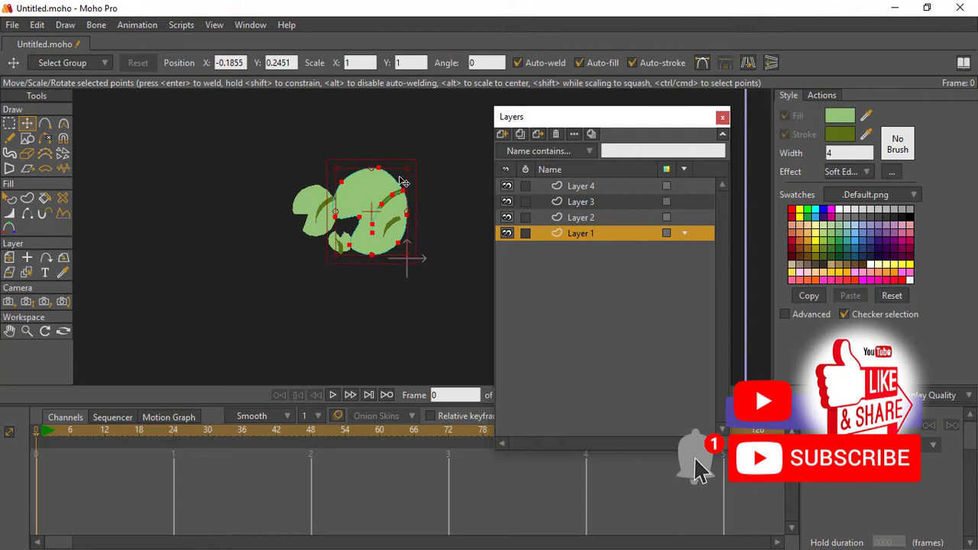
drag(403, 184, 359, 188)
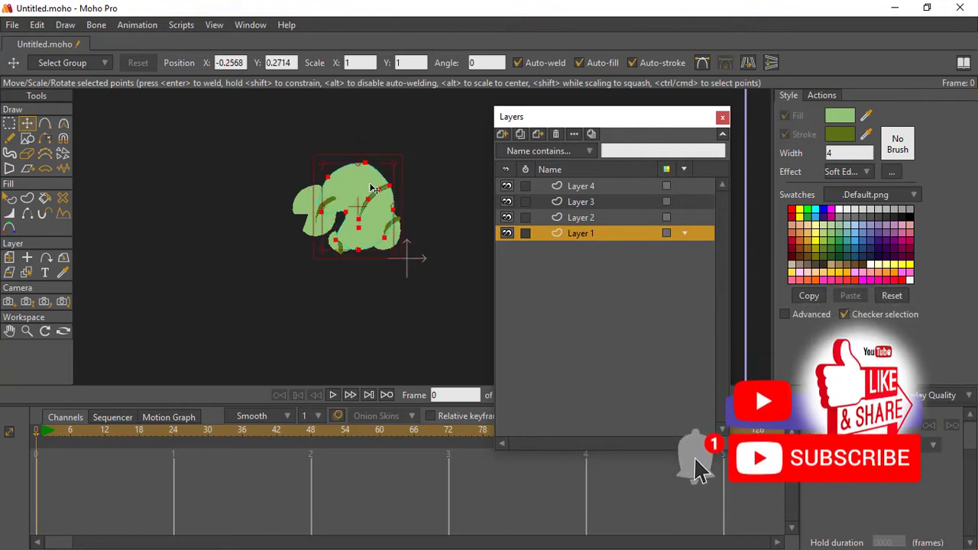
- Add a particle layer with its default name and move it above all the vector layers
click(586, 187)
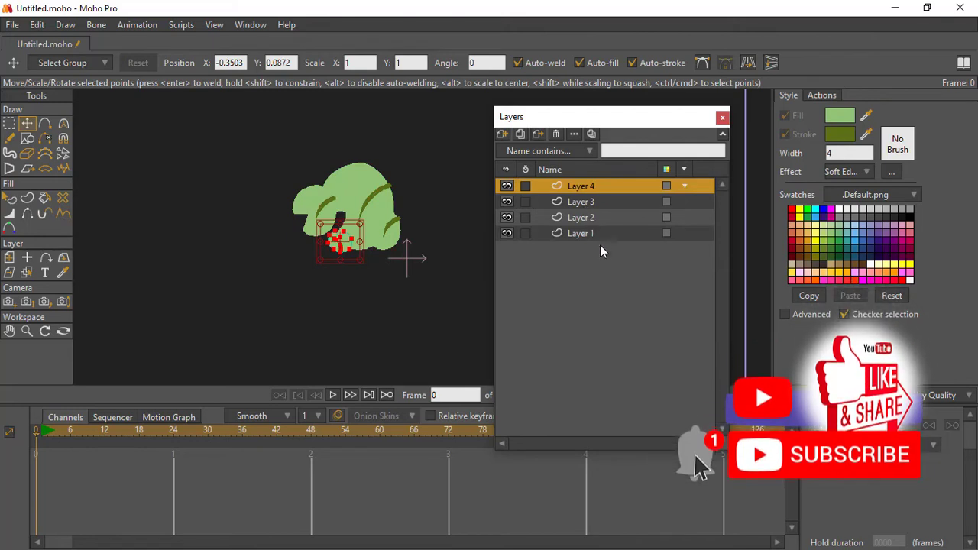
shift+click(594, 238)
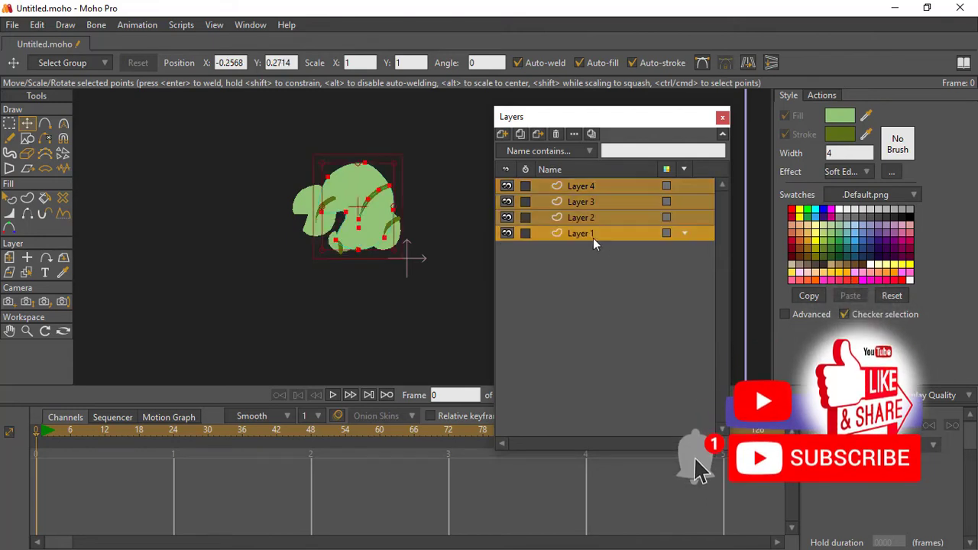
click(502, 134)
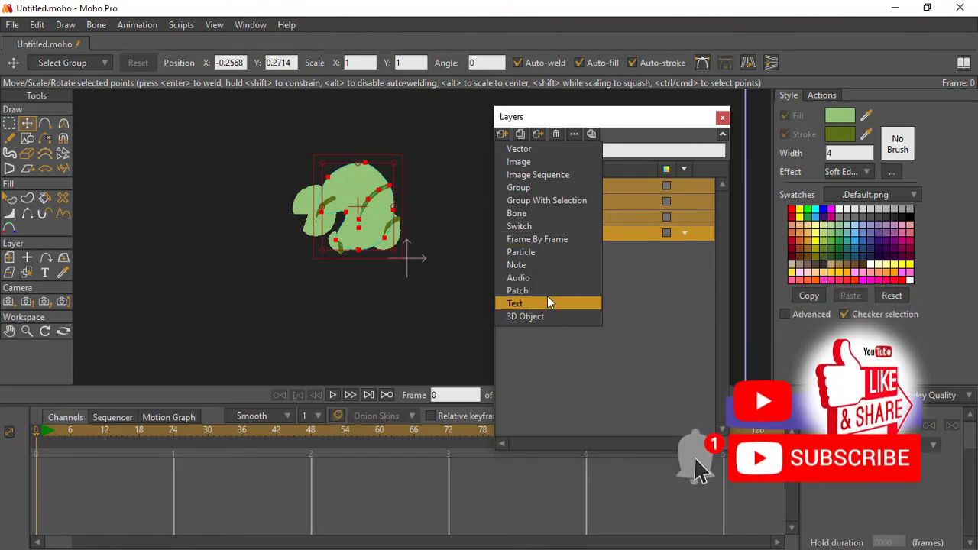
click(552, 252)
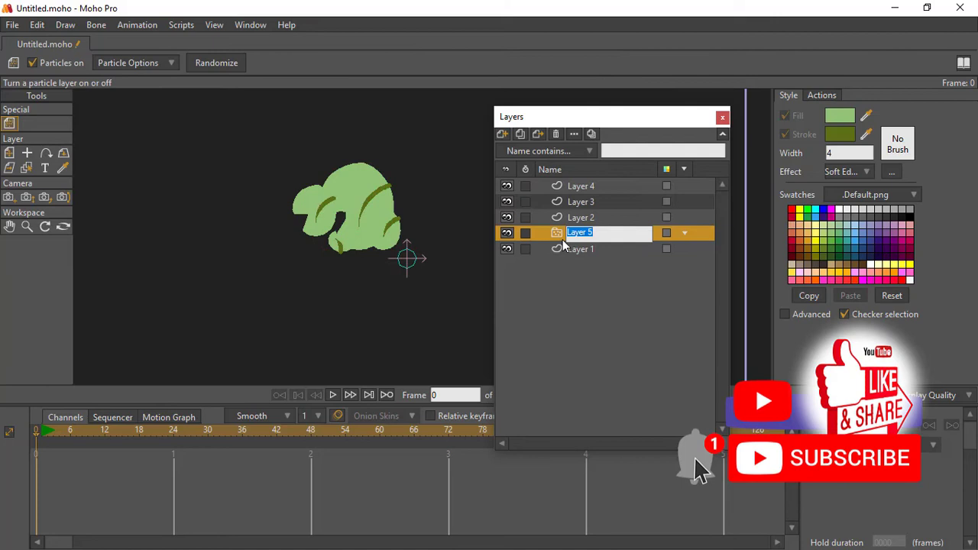
key(Return)
drag(577, 195, 584, 190)
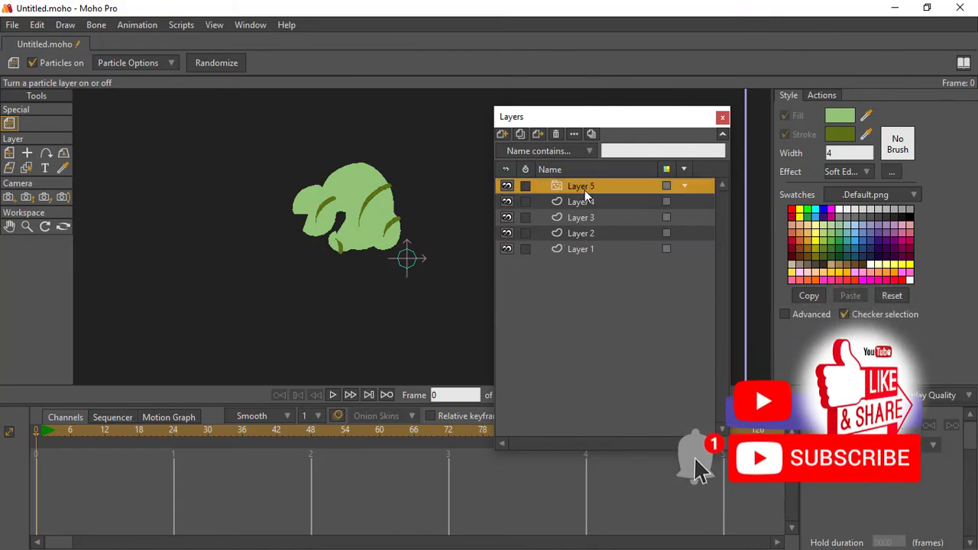
- Move Layers 1 to 4 together into the particle layer
click(586, 202)
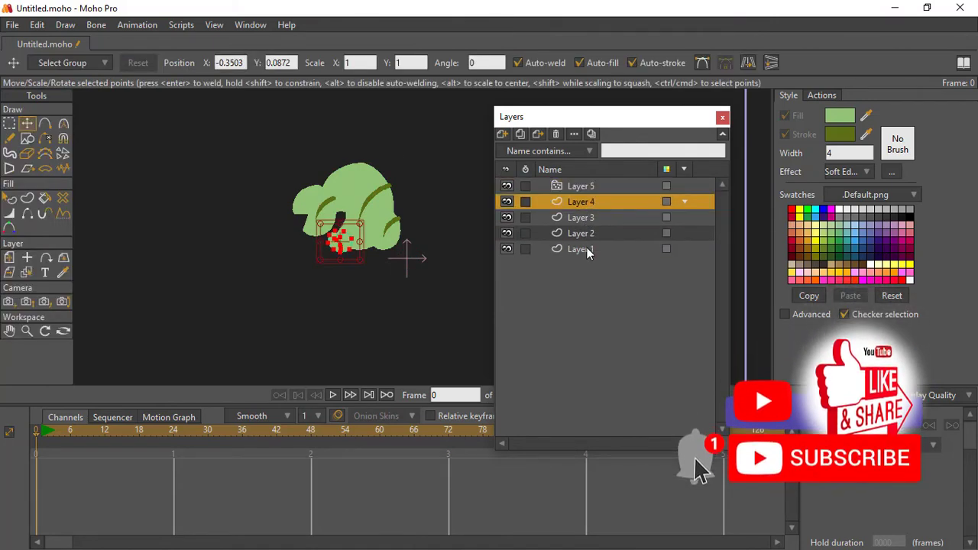
shift+click(587, 248)
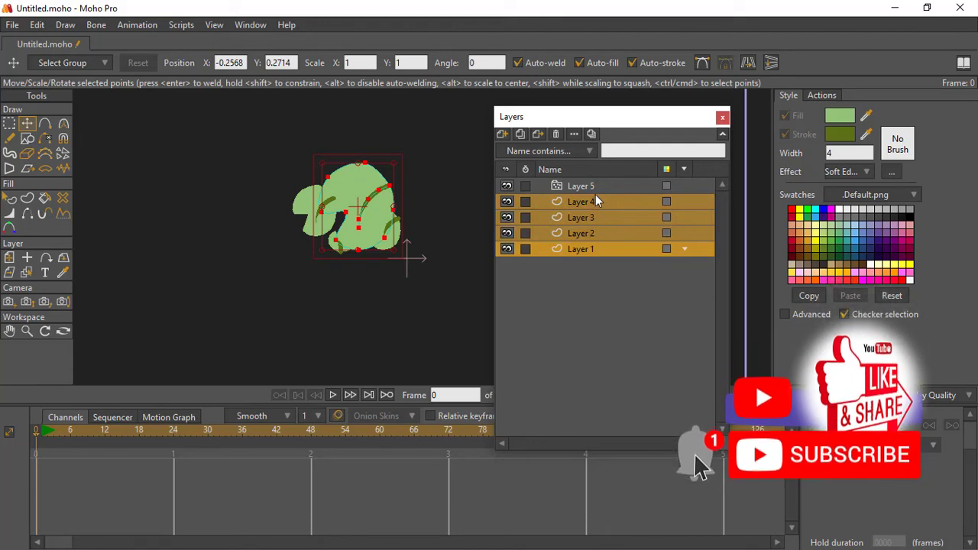
ctrl+click(595, 190)
drag(596, 187, 599, 191)
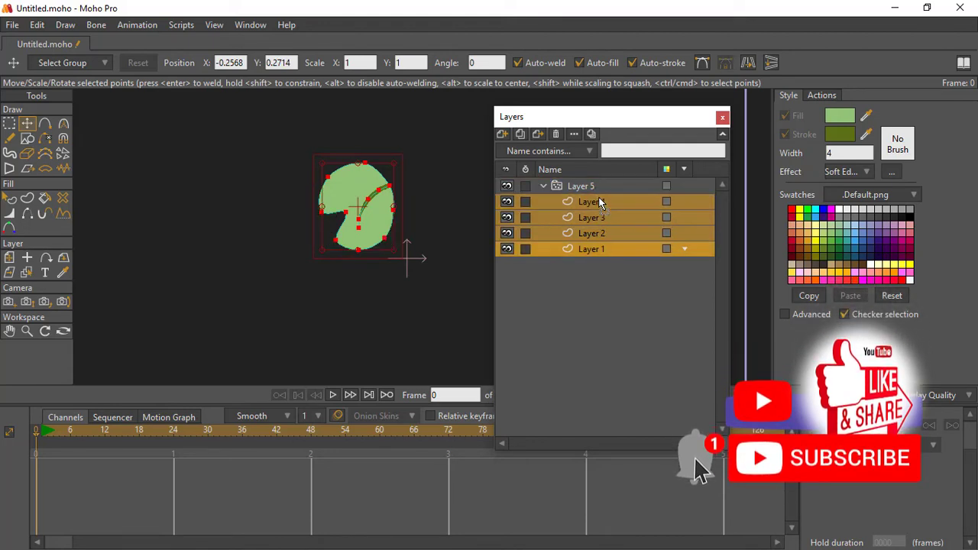
- Select the particle layer and render frame 0 to check how the leaf particles look
click(558, 187)
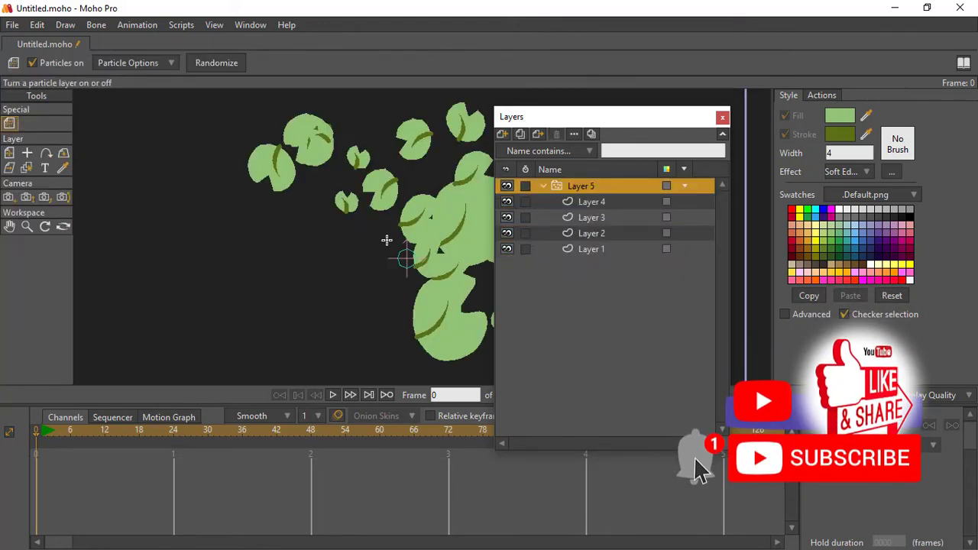
drag(366, 245, 245, 270)
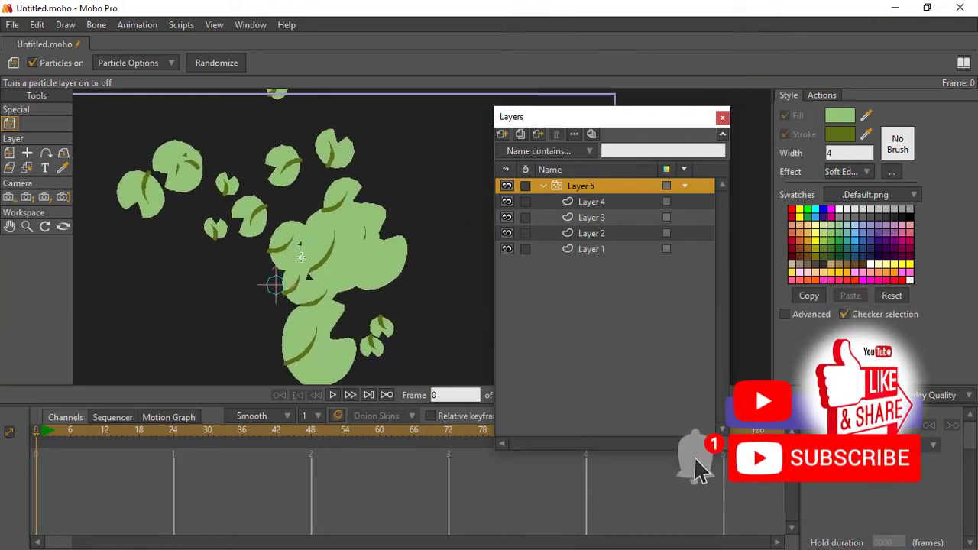
scroll(307, 248, down, 4)
key(ctrl+r)
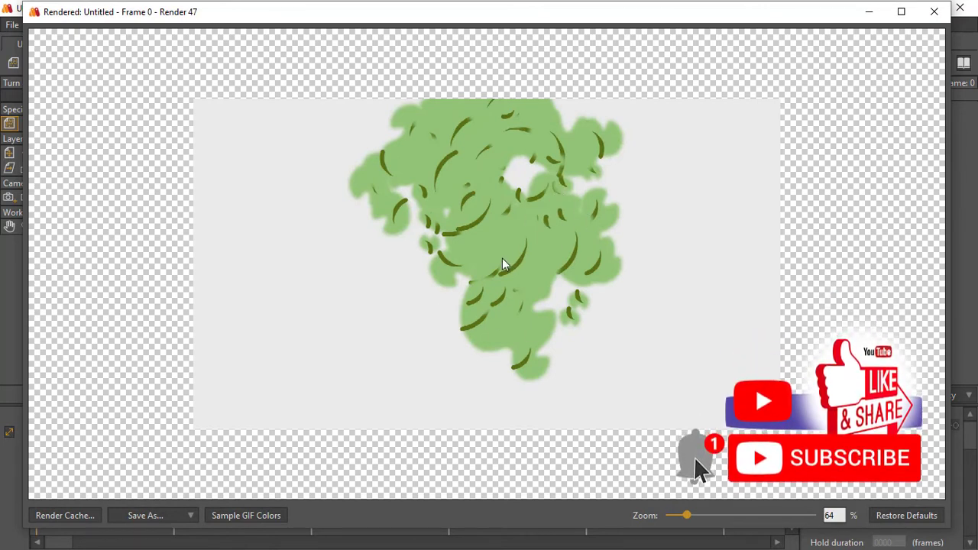
click(934, 11)
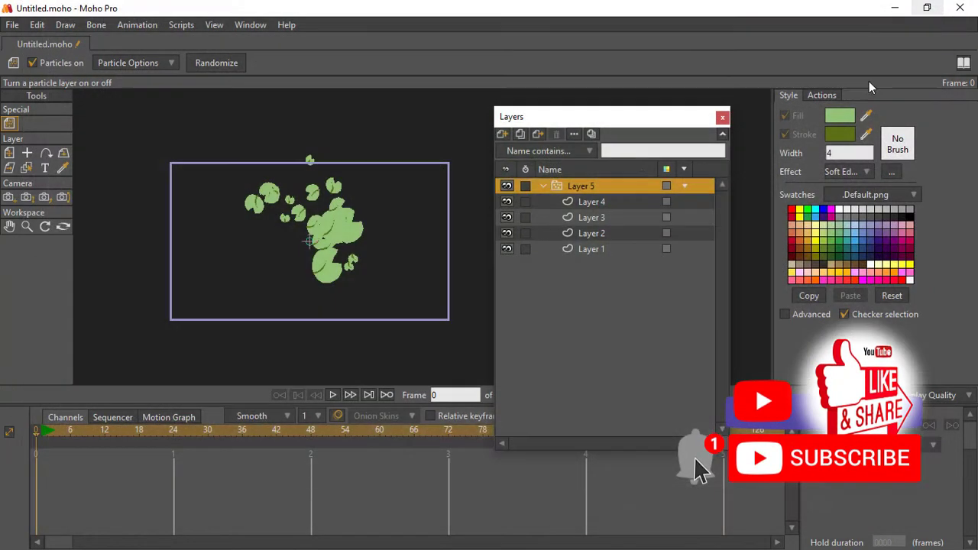
- Review the particle settings of Layer 5 without changing them
double_click(558, 189)
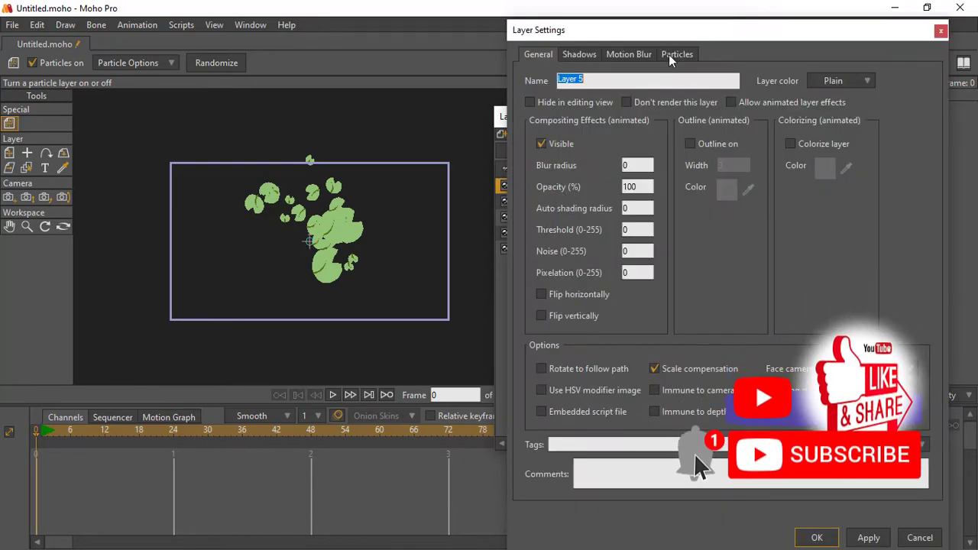
click(941, 31)
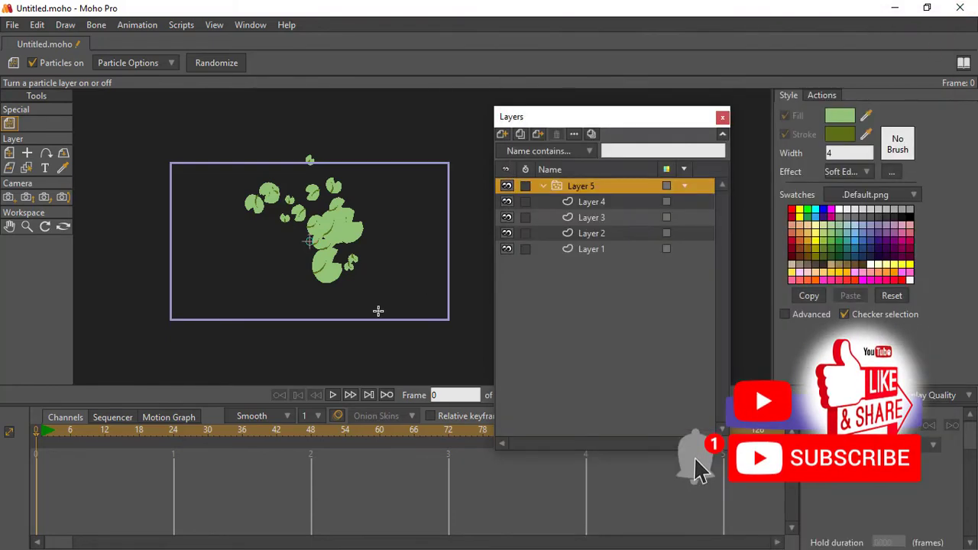
double_click(564, 188)
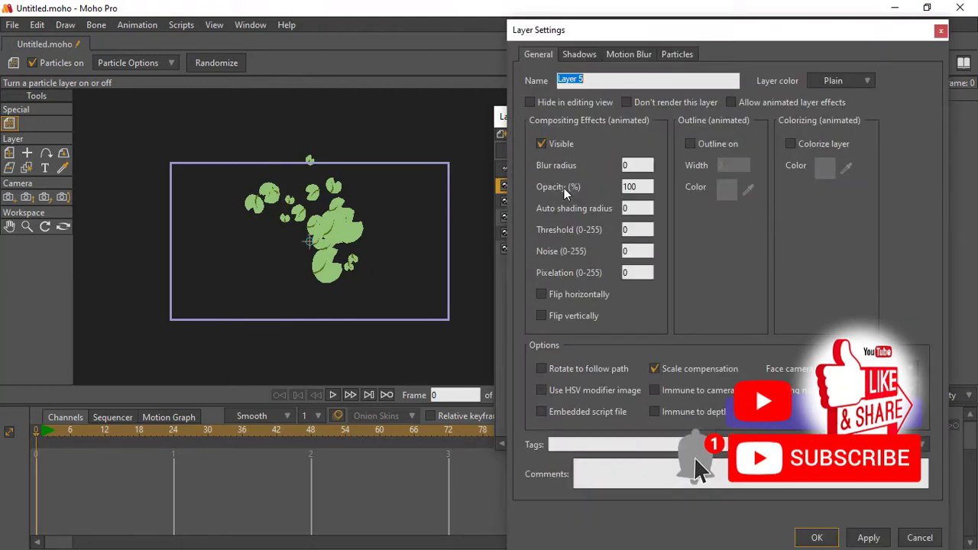
click(674, 54)
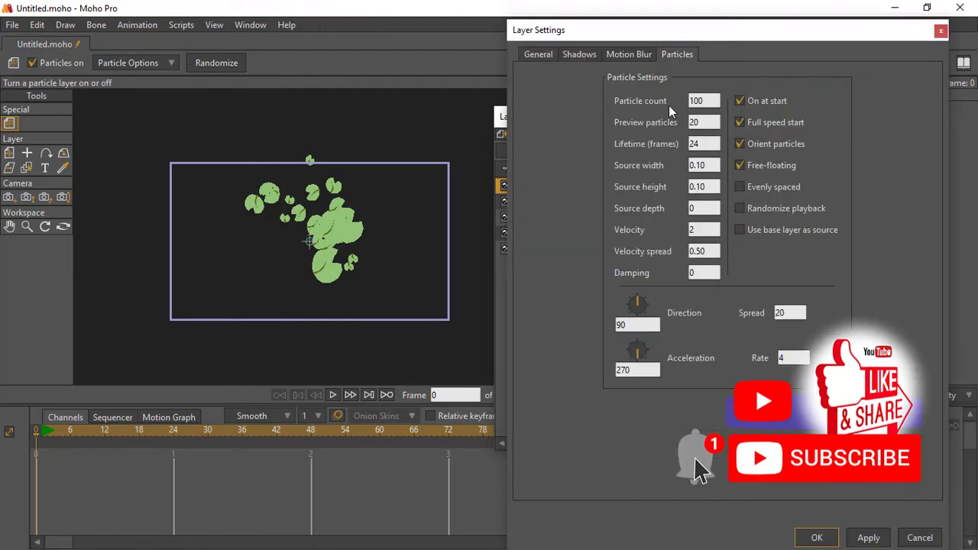
click(939, 32)
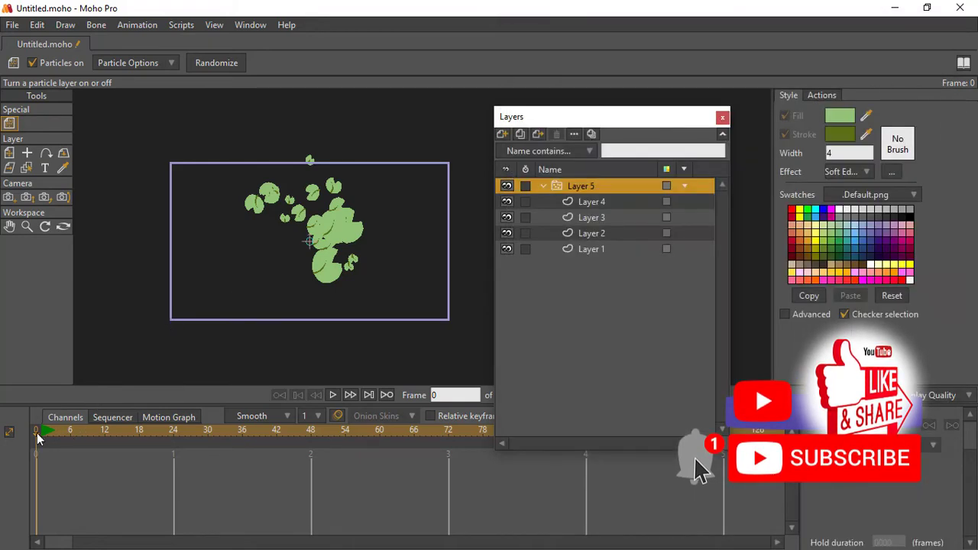
- Scrub the animation to frame 57 and render that frame to check the particles
drag(38, 435, 364, 499)
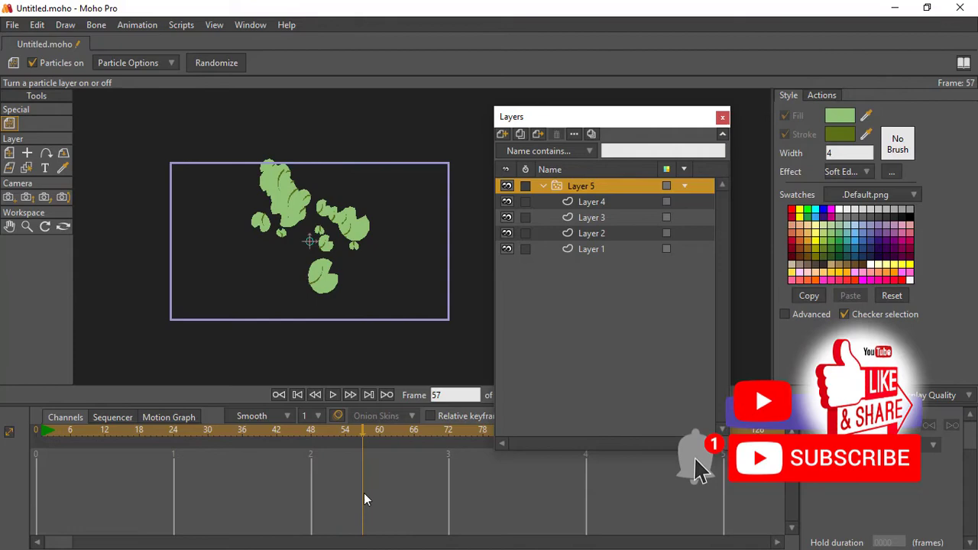
key(ctrl+r)
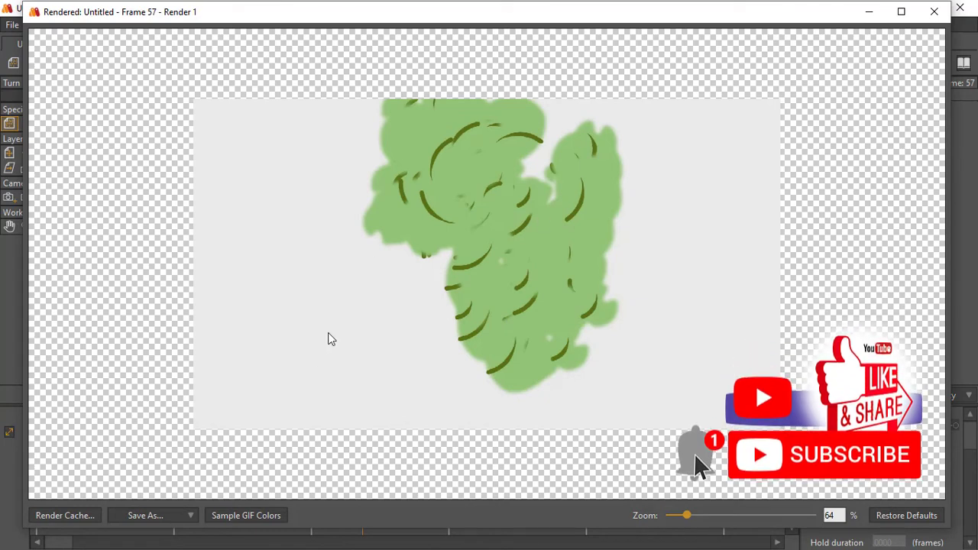
click(934, 11)
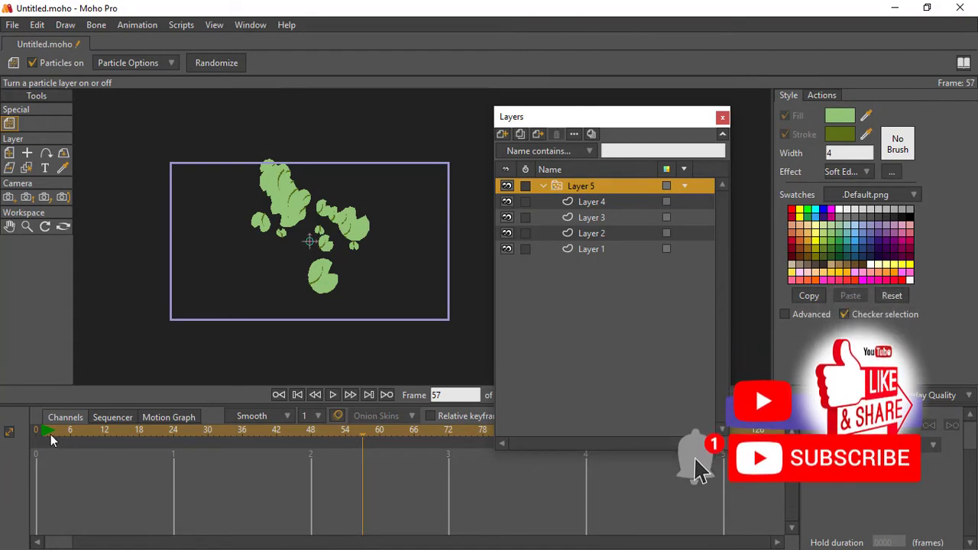
- Set the particle layer's direction to 285.95 with an adjusted acceleration angle, and preview the motion by scrubbing to frame 67
double_click(557, 186)
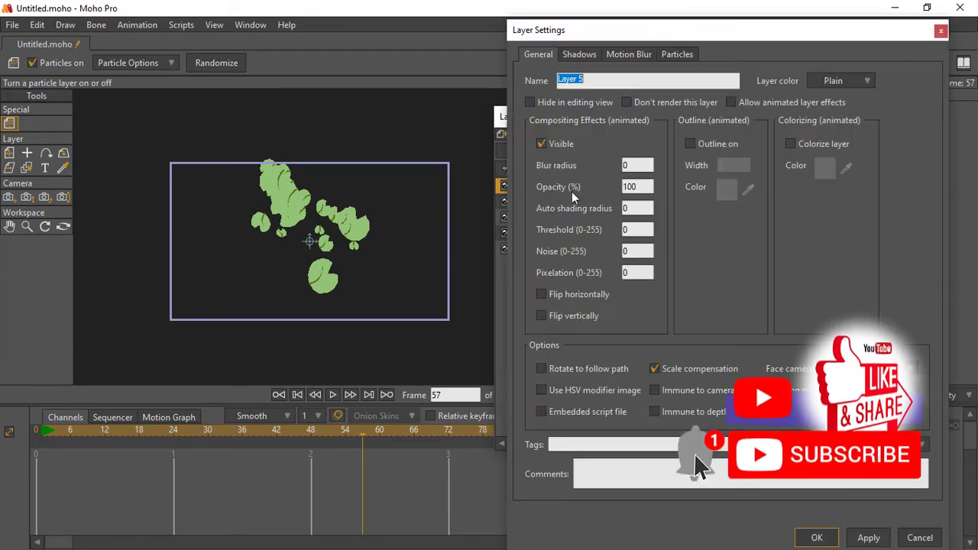
click(666, 58)
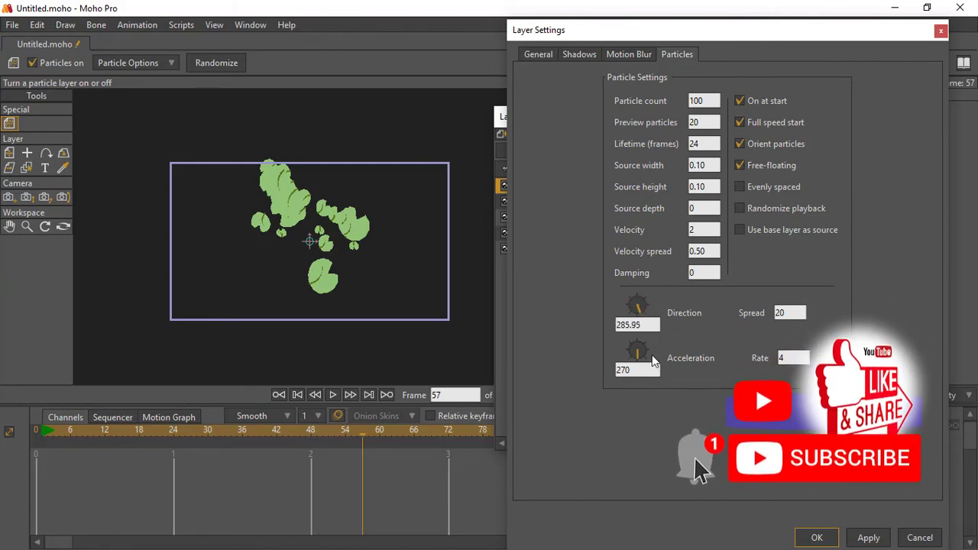
drag(646, 364, 641, 365)
click(815, 539)
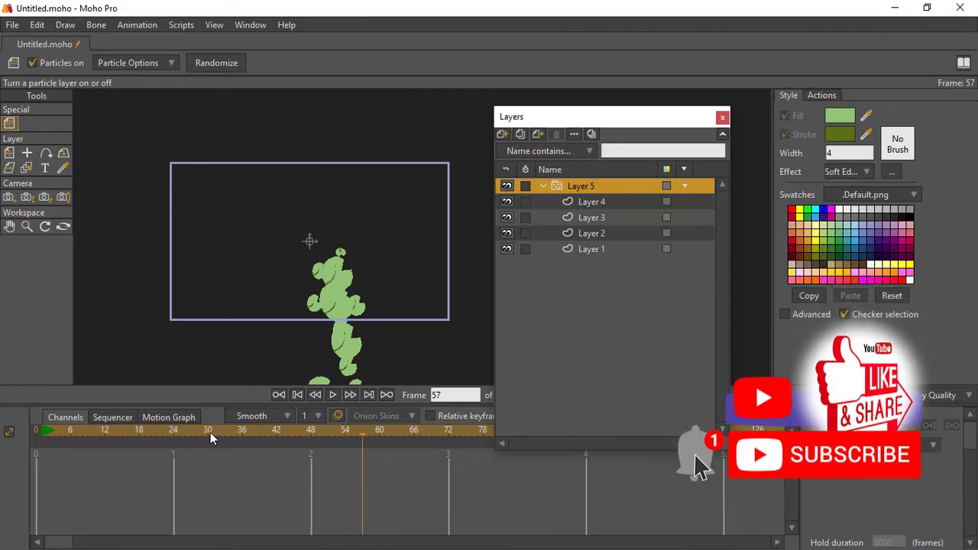
drag(74, 440, 422, 506)
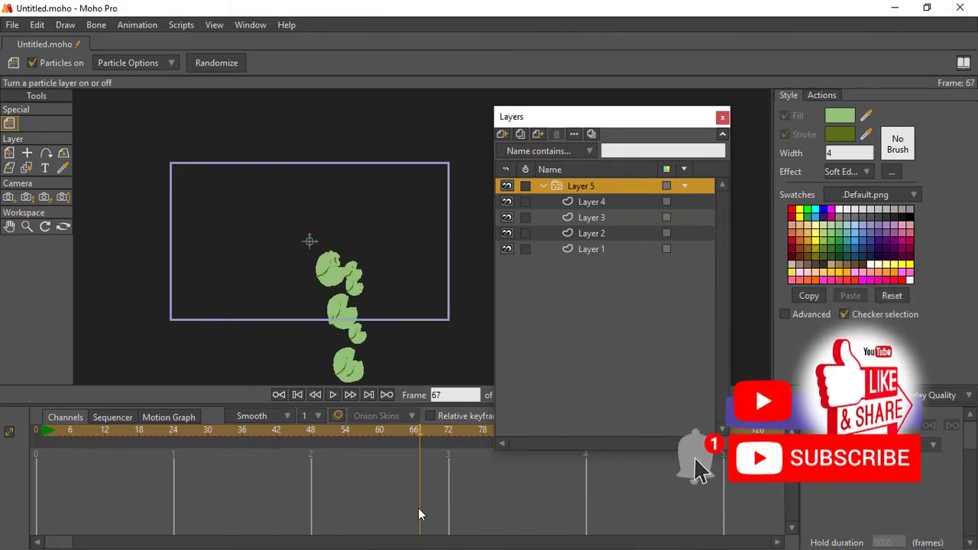
- Render frame 67 to check how the particles look with the current direction
key(ctrl+r)
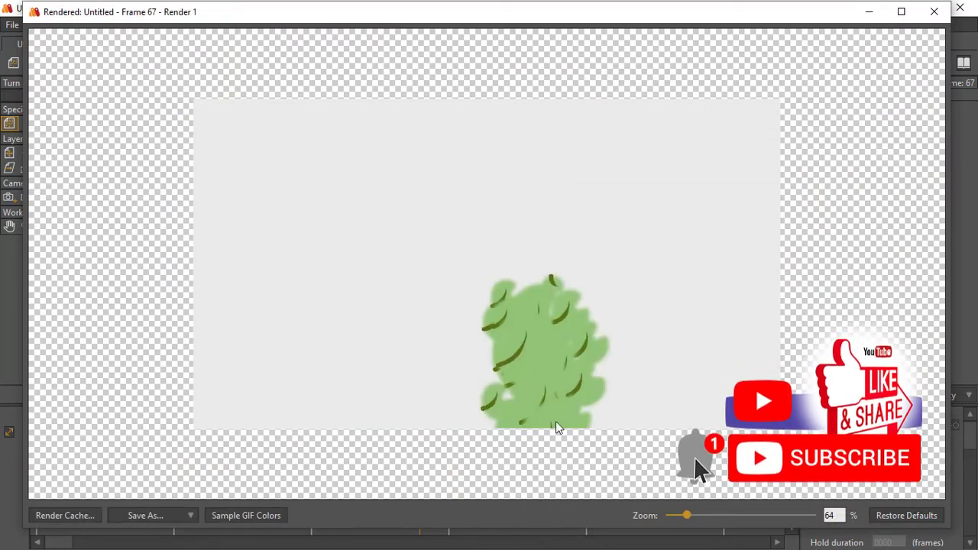
click(934, 12)
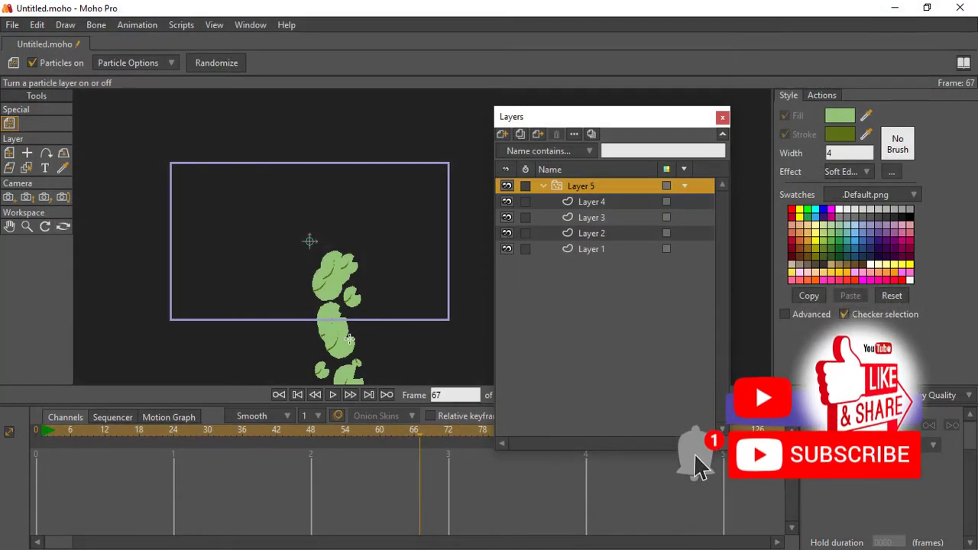
- Set the particle spread of Layer 5 to 10 and apply it
double_click(560, 186)
click(671, 56)
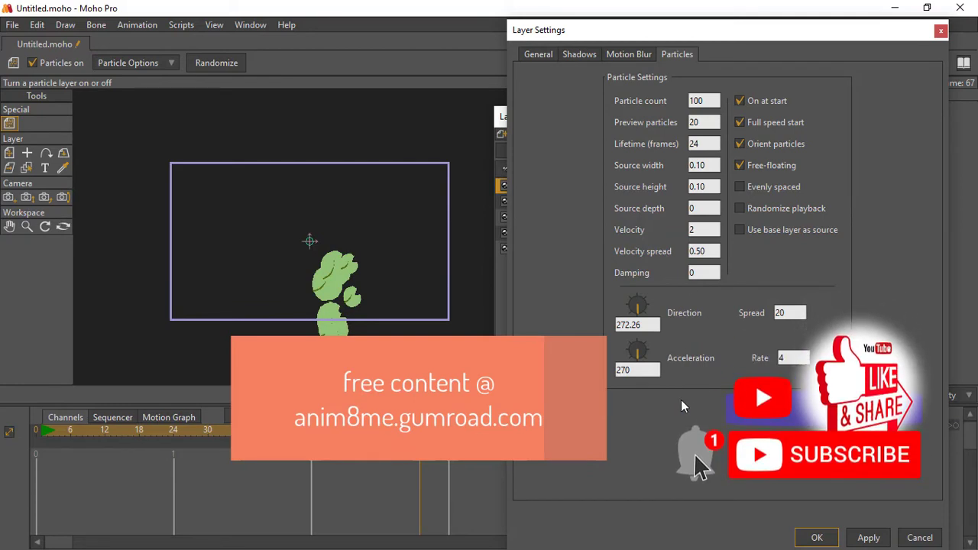
drag(789, 312, 701, 333)
text(10)
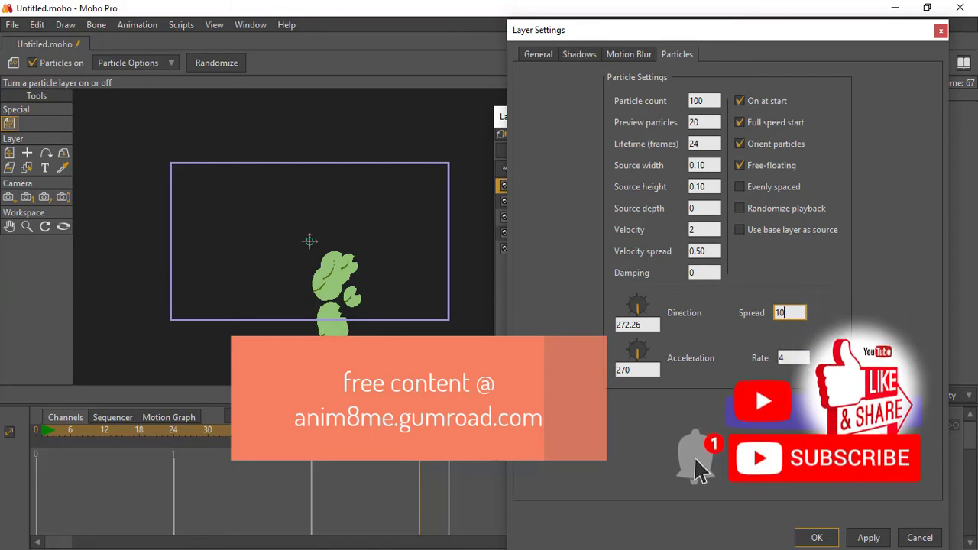
click(801, 539)
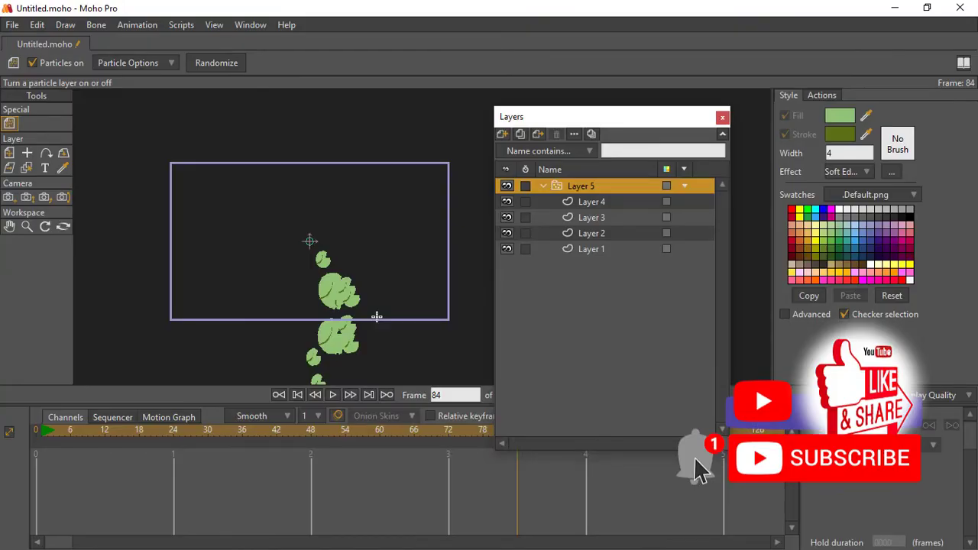
- Set Layer 5's particle spread to 20 and its direction to 90
double_click(555, 188)
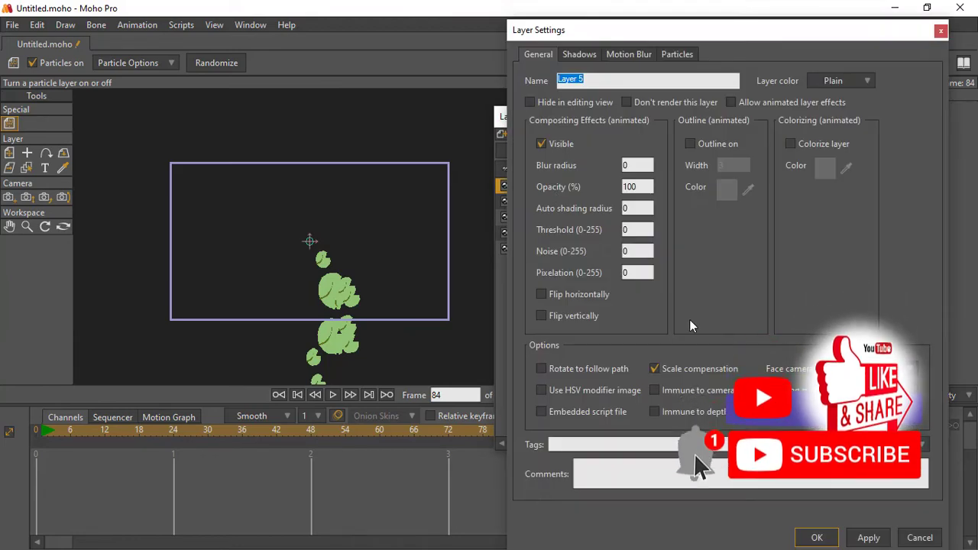
click(688, 57)
click(787, 312)
text(20)
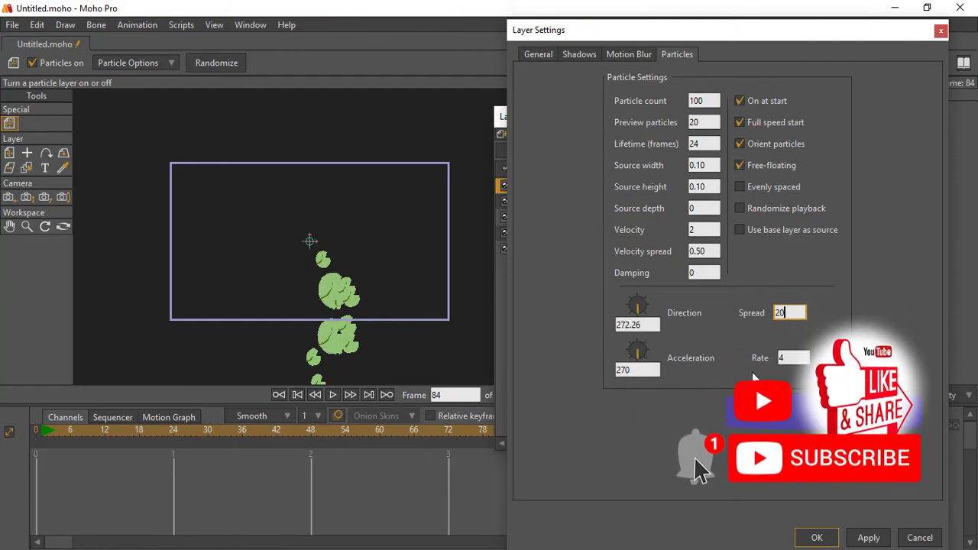
mouse_move(639, 303)
mouse_down()
mouse_move(634, 311)
mouse_move(638, 283)
mouse_move(638, 295)
mouse_up()
double_click(621, 326)
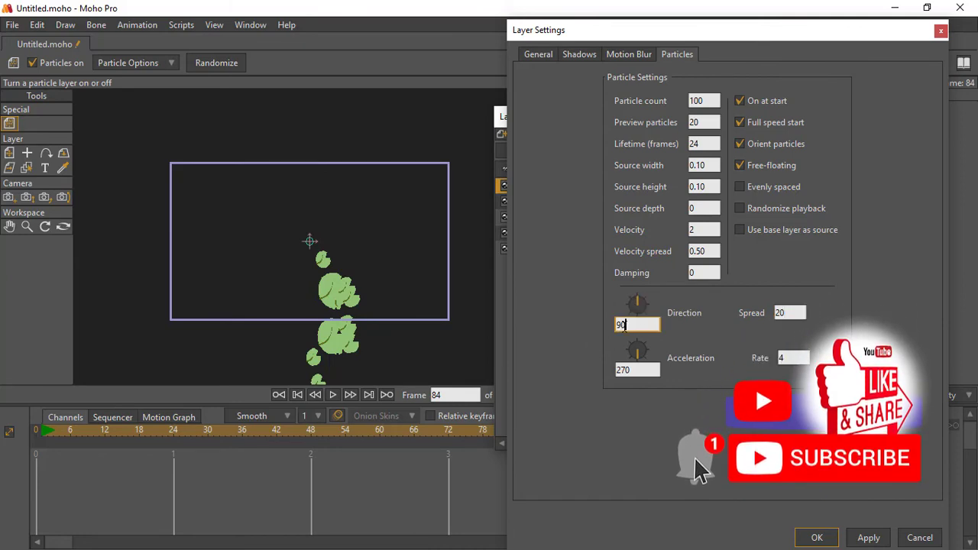
text(90)
- Set Layer 5's particle count to 30 and apply the particle settings
click(709, 100)
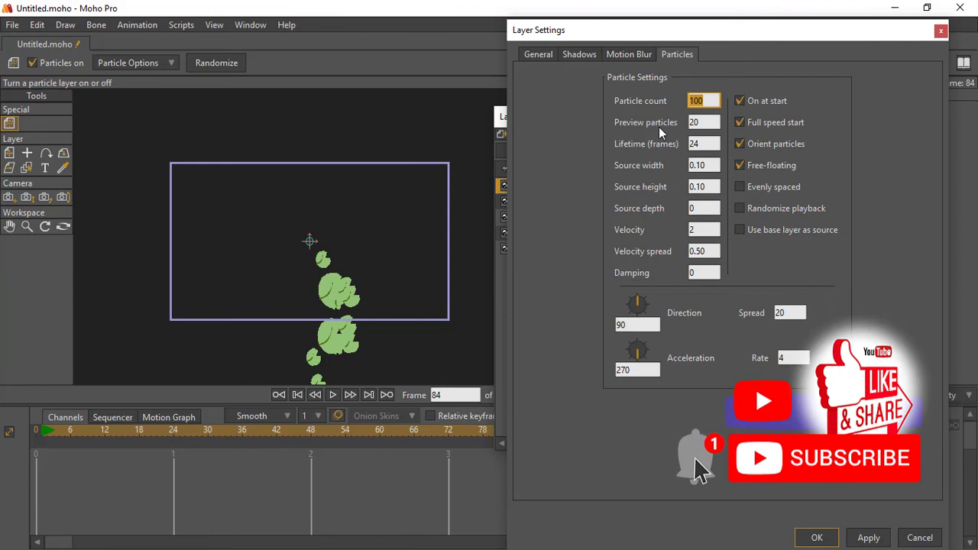
text(10)
drag(710, 100, 568, 131)
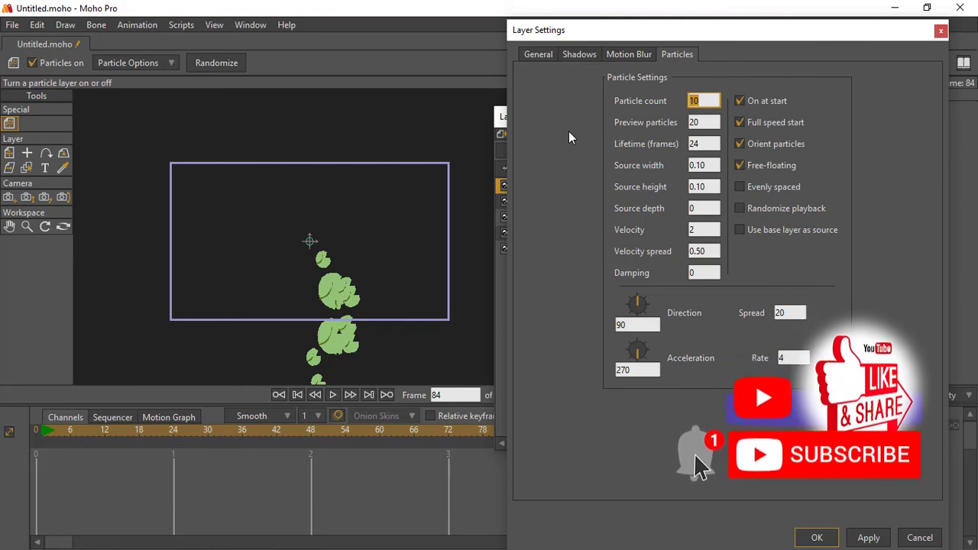
text(30)
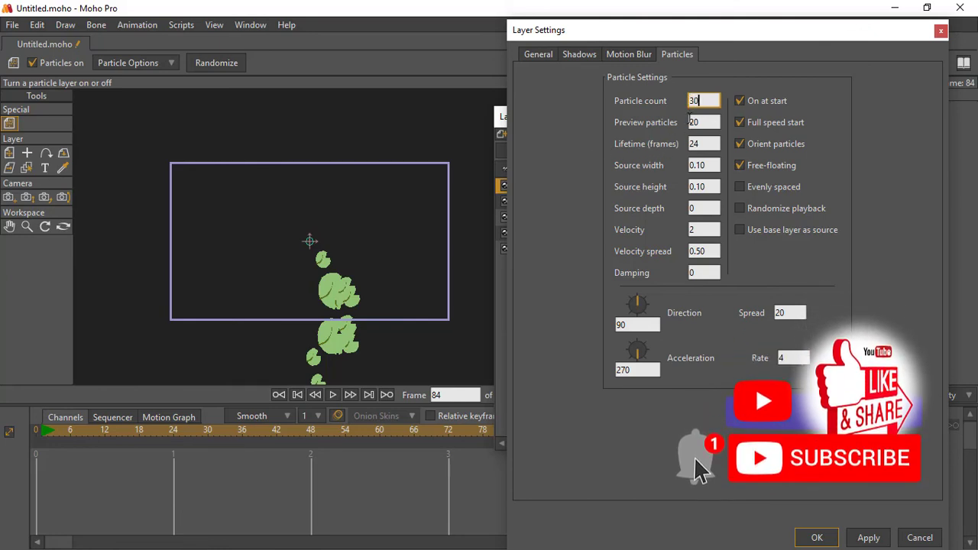
key(Tab)
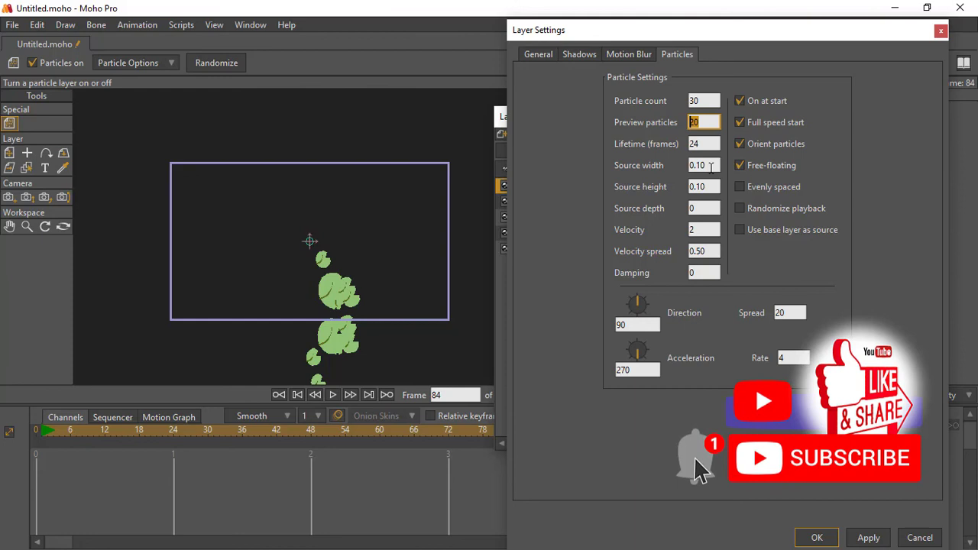
click(816, 538)
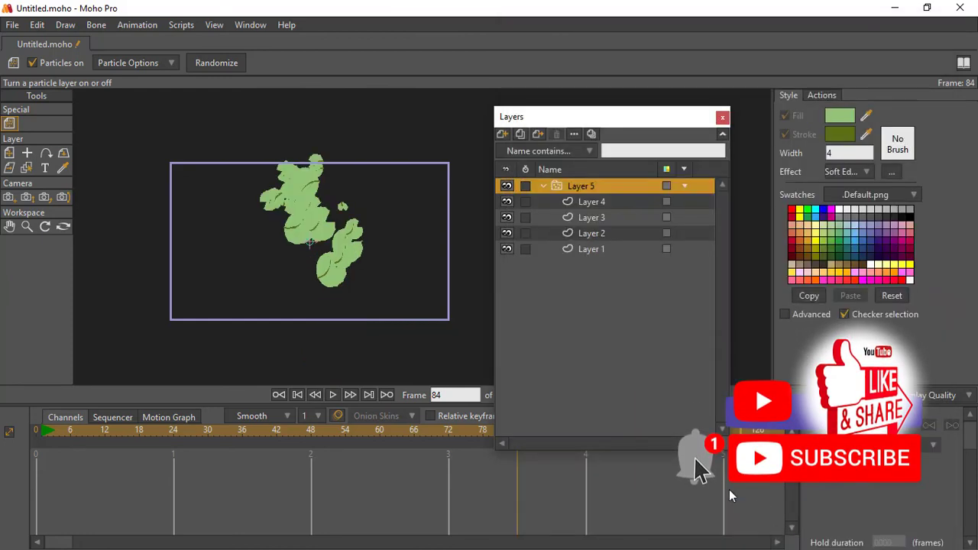
- Play the animation, stop at frame 111, and render that frame to check the leaf particles
key(space)
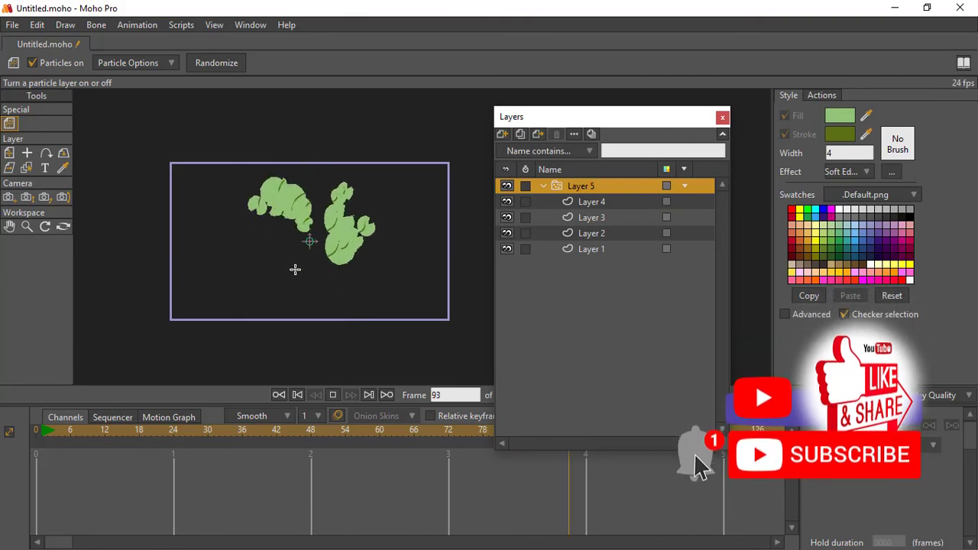
key(space)
key(ctrl+r)
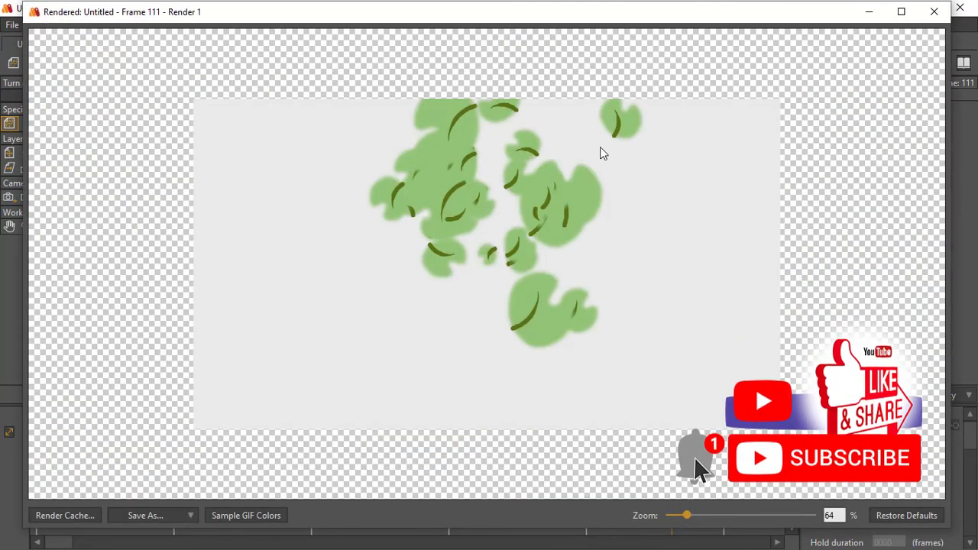
click(930, 16)
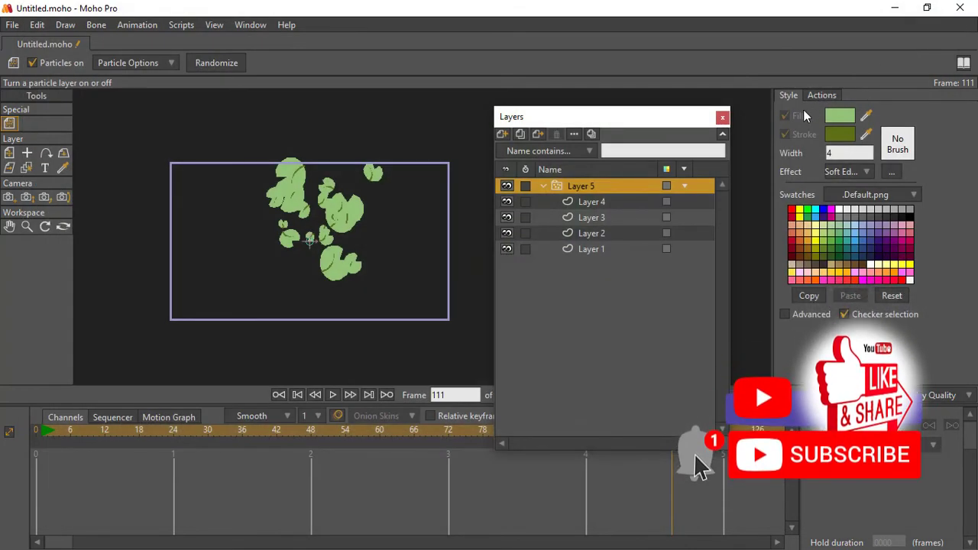
- Move the floating Layers window clear of the timeline and playback controls
drag(594, 115, 631, 62)
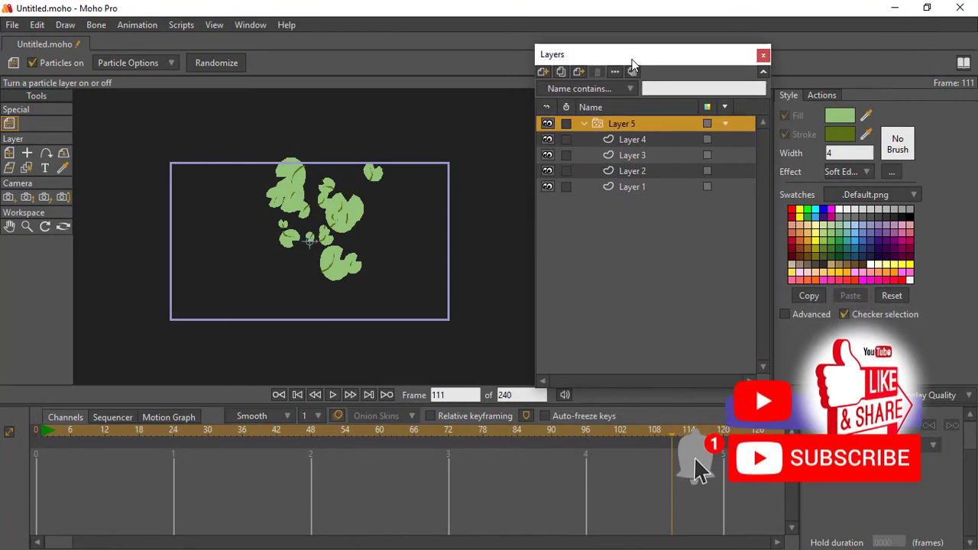